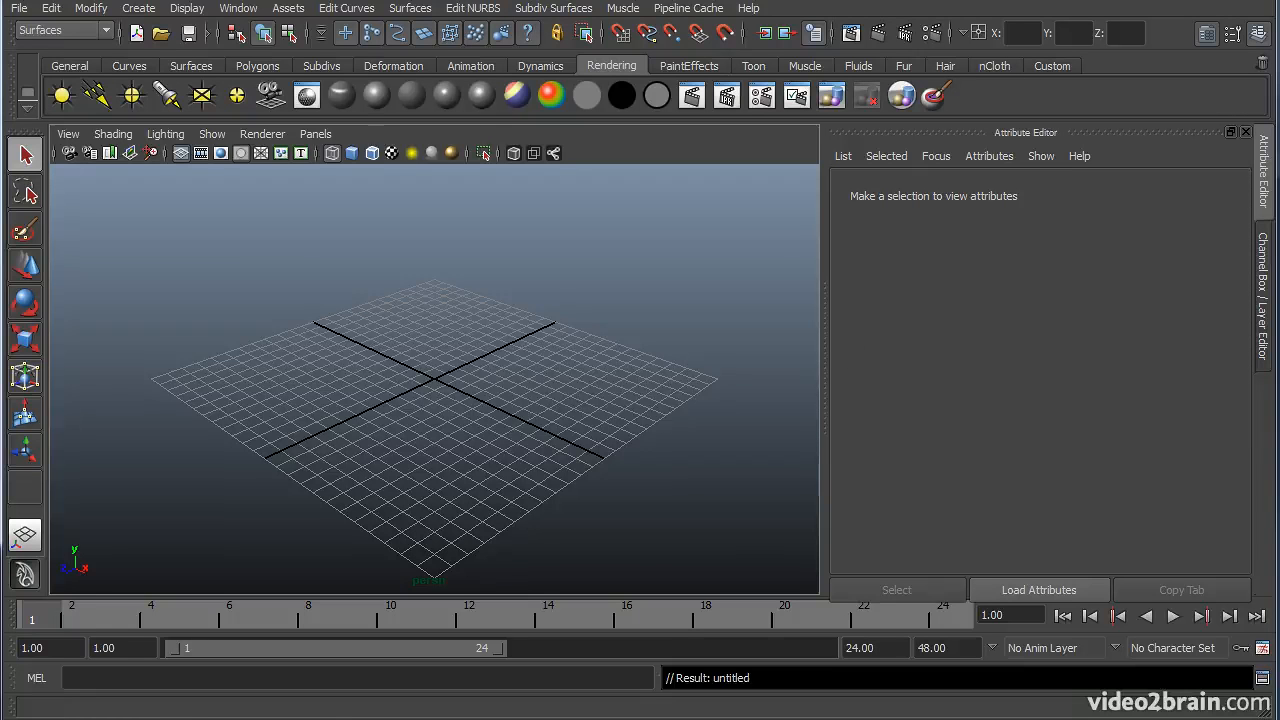
Step: Set the project to the Lighting folder and open HDRI_lightingScene_Start.mb without saving the untitled scene
{"action": "left_click", "coordinate": [160, 33]}
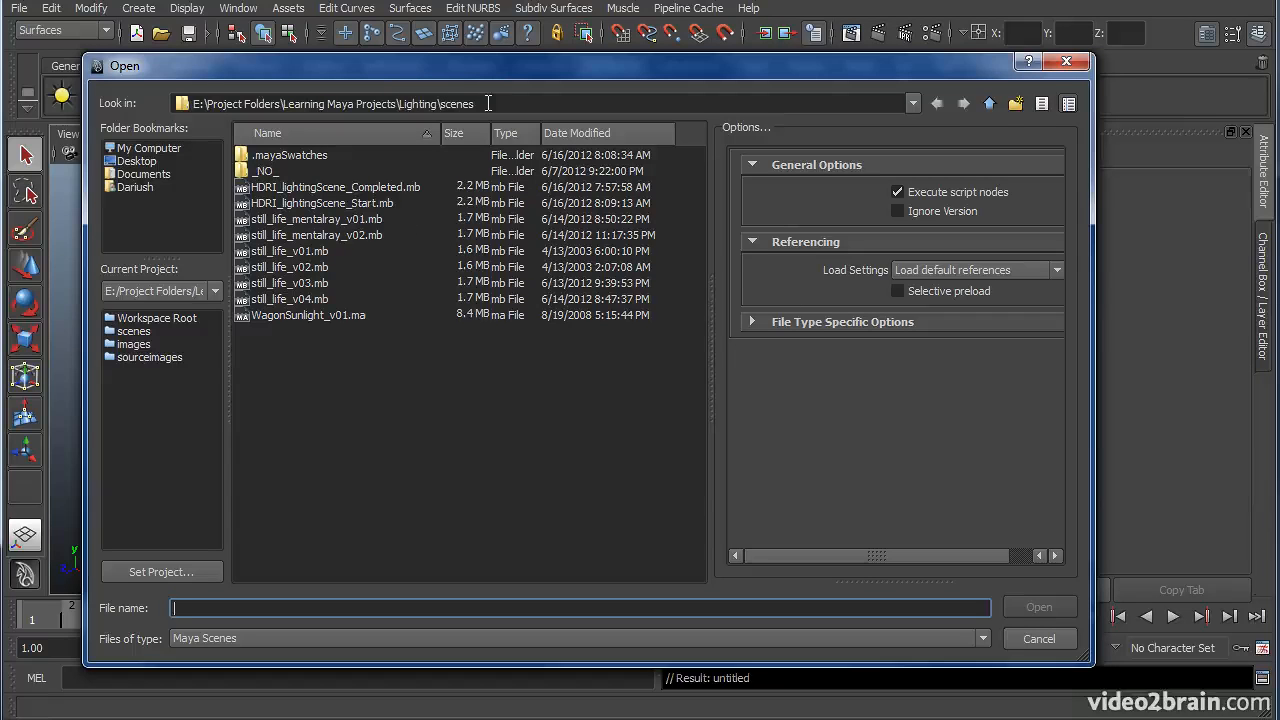
{"action": "left_click", "coordinate": [315, 204]}
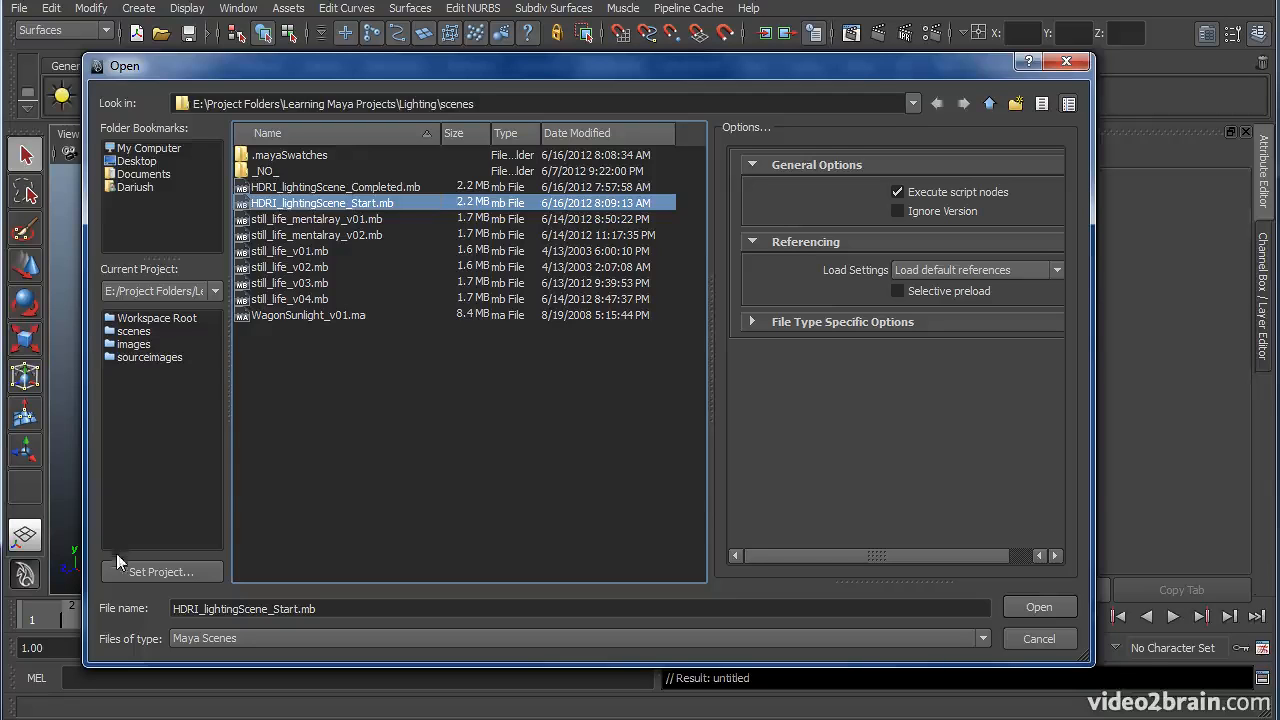
{"action": "left_click", "coordinate": [149, 577]}
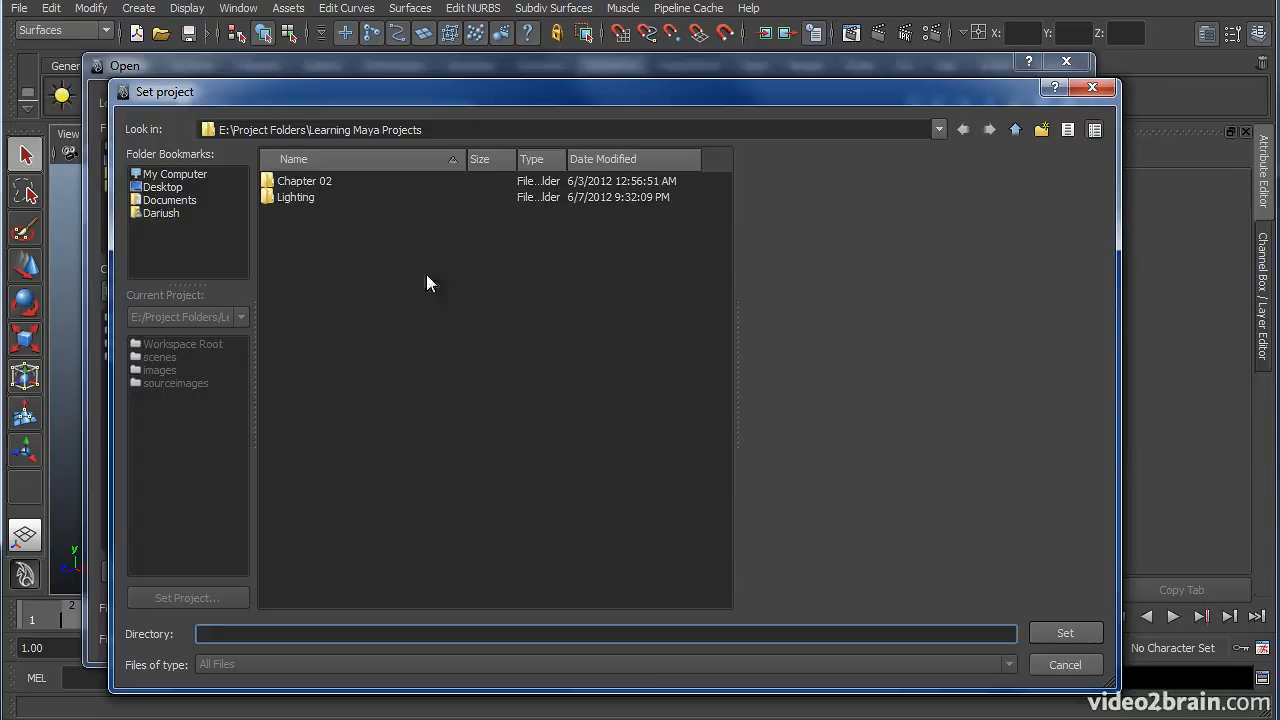
{"action": "left_click", "coordinate": [297, 199]}
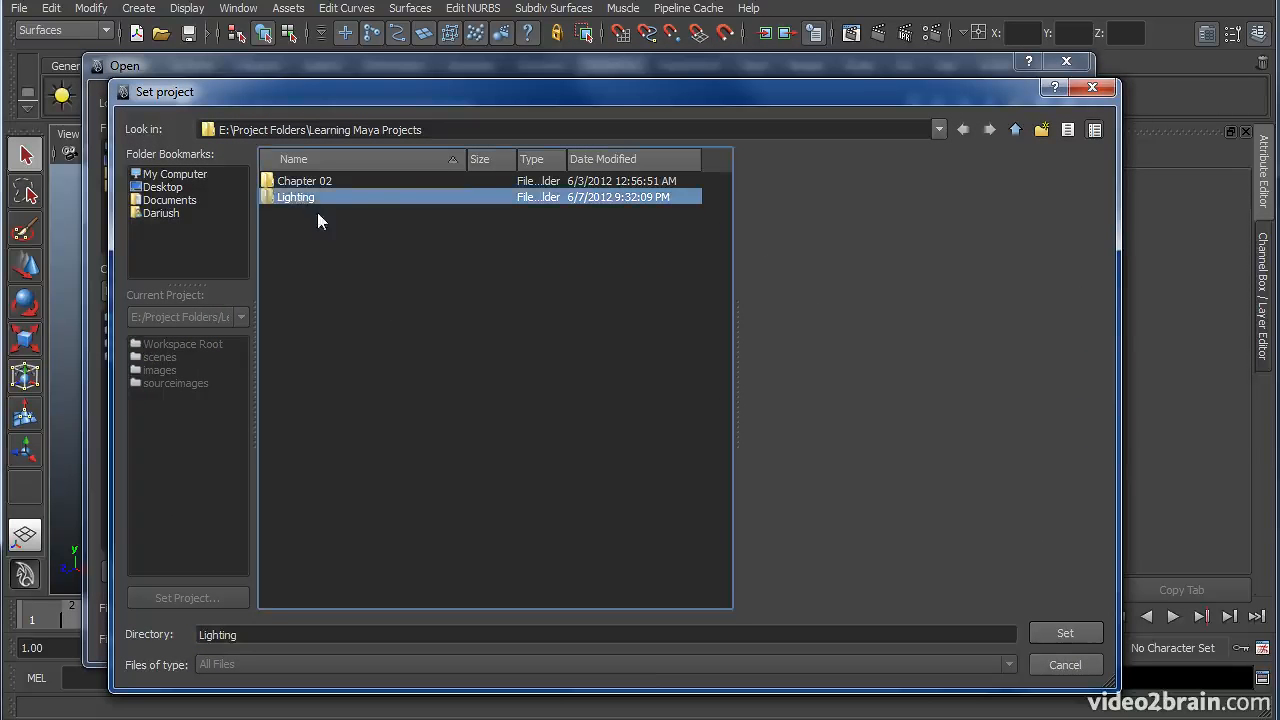
{"action": "left_click", "coordinate": [1062, 634]}
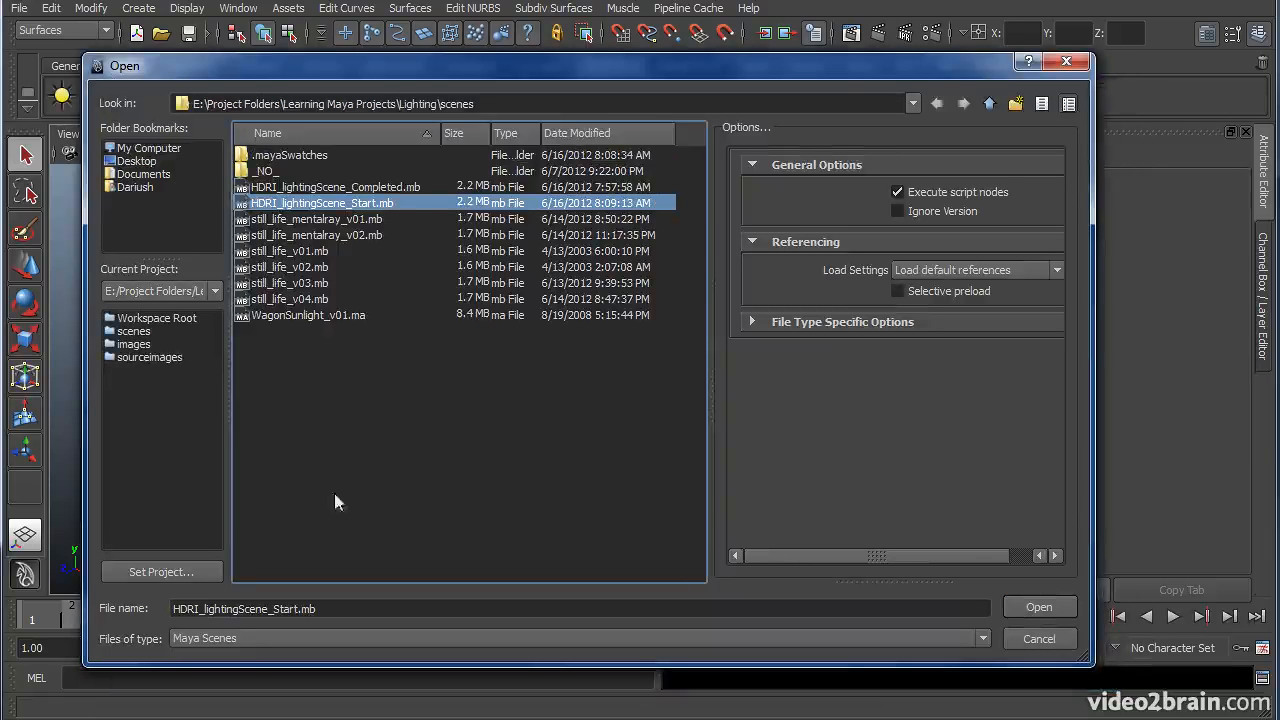
{"action": "double_click", "coordinate": [341, 206]}
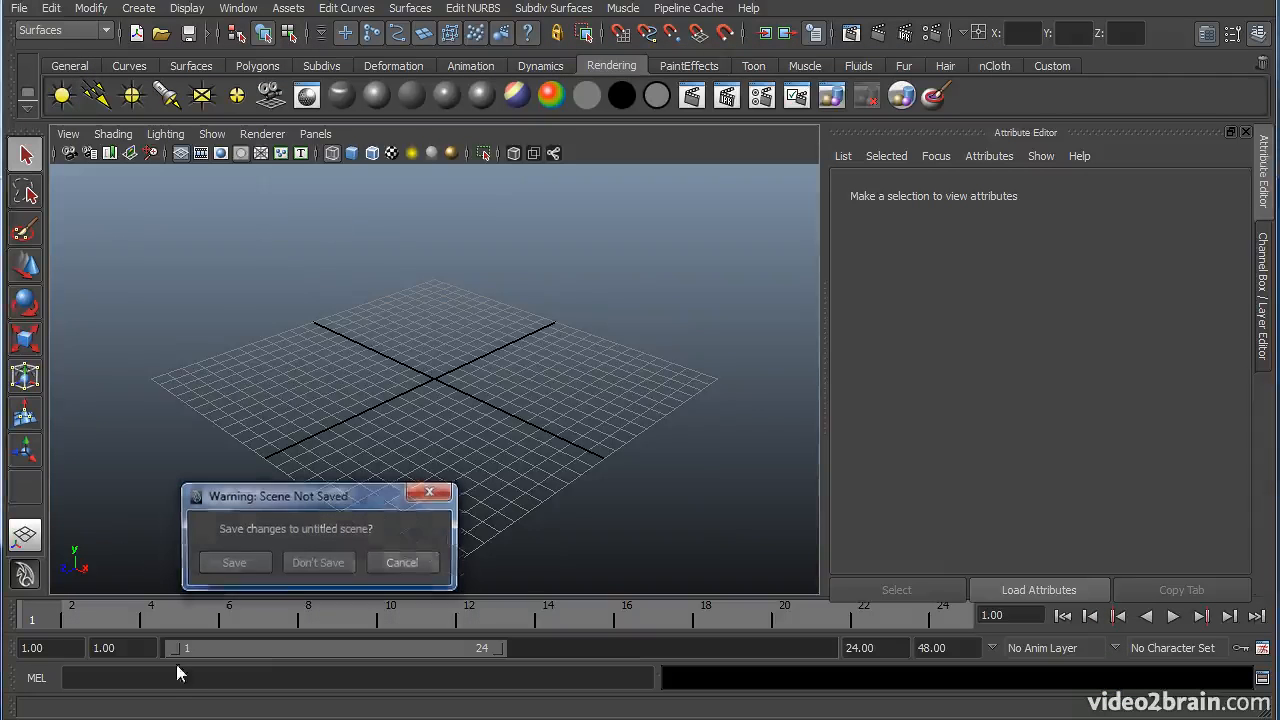
{"action": "left_click", "coordinate": [310, 564]}
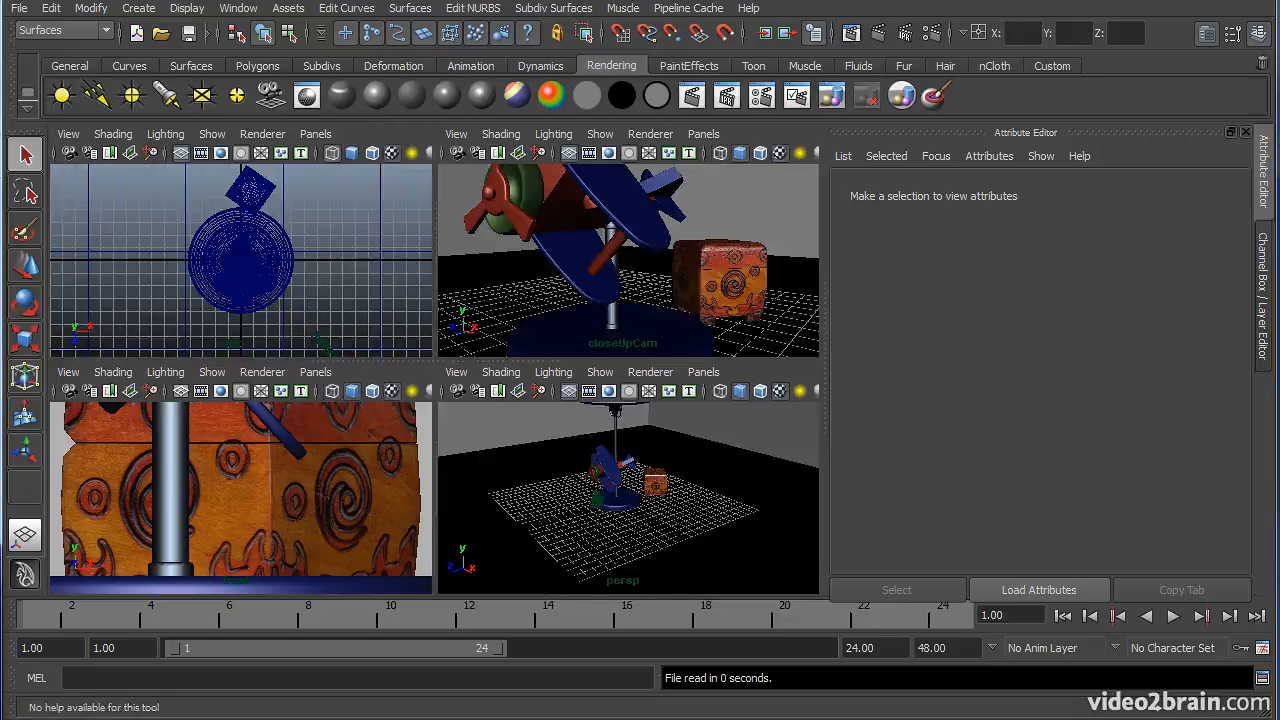
Step: Switch to the file explorer and look up livingRoomPanoramic.hdr in the project's sourceimages folder, then return to Maya
{"action": "left_click_drag", "start_coordinate": [0, 600], "coordinate": [753, 53]}
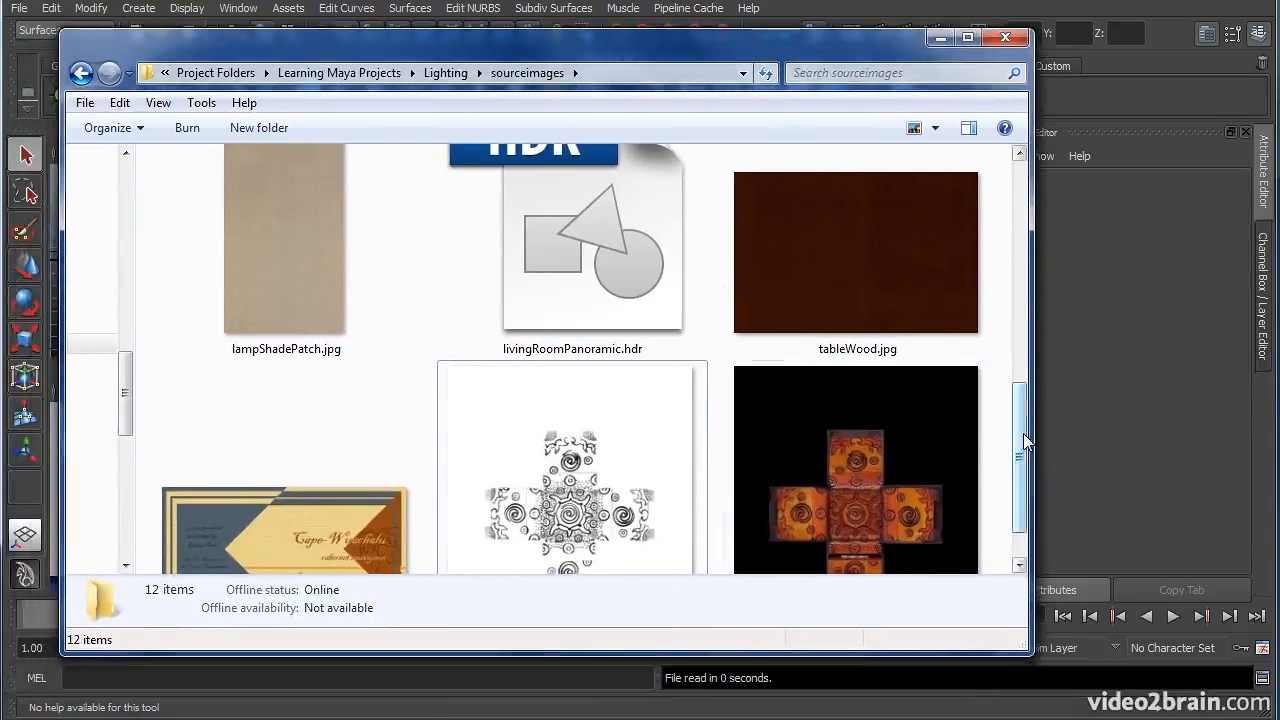
{"action": "mouse_move", "coordinate": [1026, 447]}
{"action": "left_mouse_down"}
{"action": "mouse_move", "coordinate": [1026, 466]}
{"action": "mouse_move", "coordinate": [1026, 433]}
{"action": "left_mouse_up"}
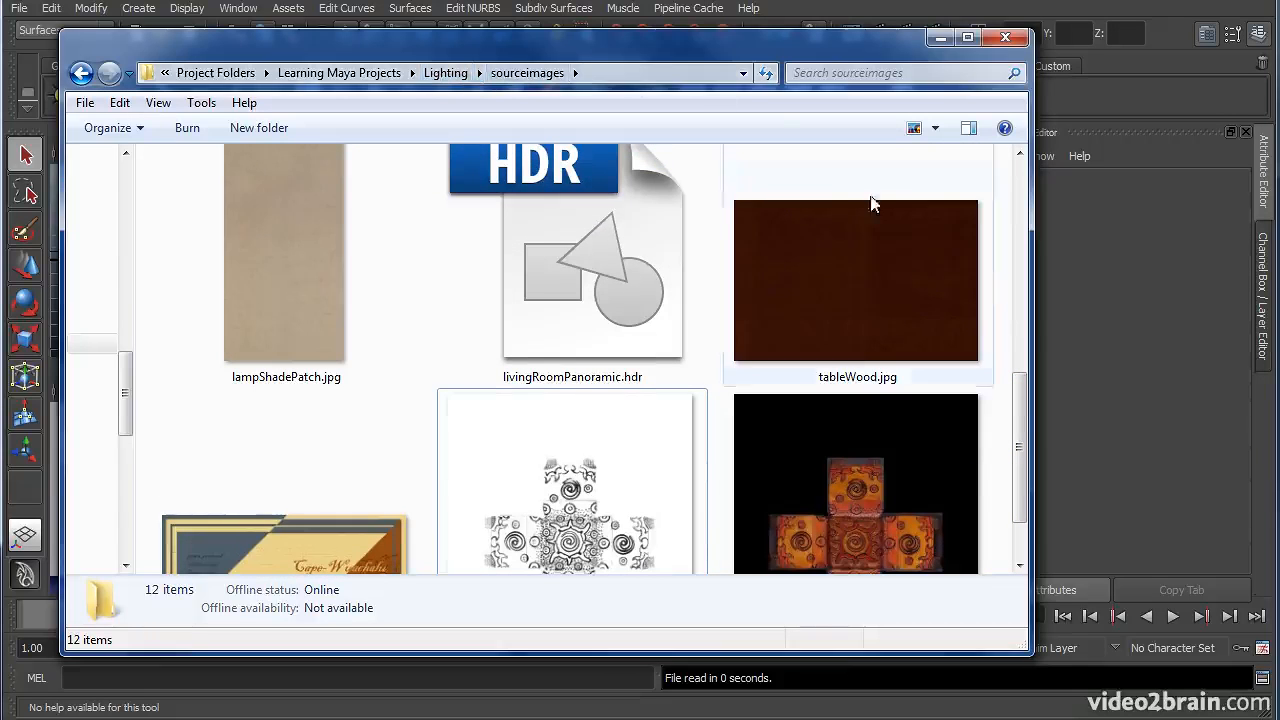
{"action": "mouse_move", "coordinate": [1022, 425]}
{"action": "left_mouse_down"}
{"action": "mouse_move", "coordinate": [1022, 458]}
{"action": "mouse_move", "coordinate": [1023, 408]}
{"action": "left_mouse_up"}
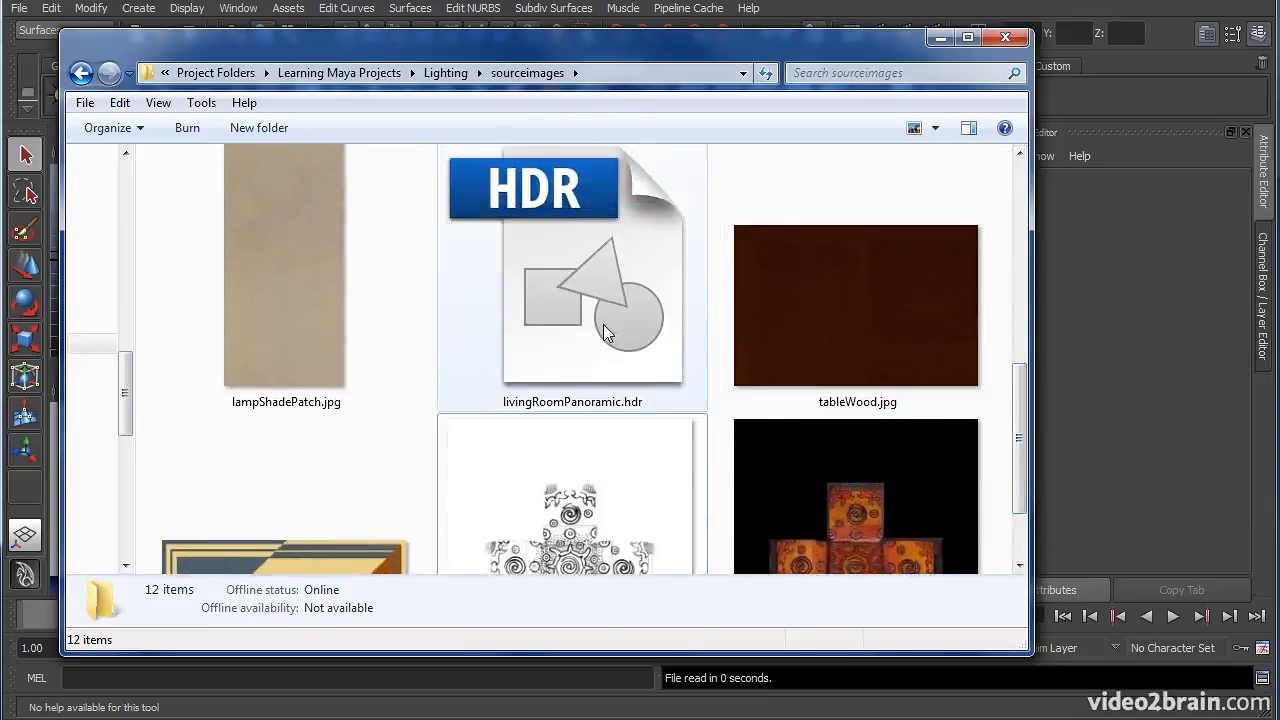
{"action": "left_click", "coordinate": [940, 38]}
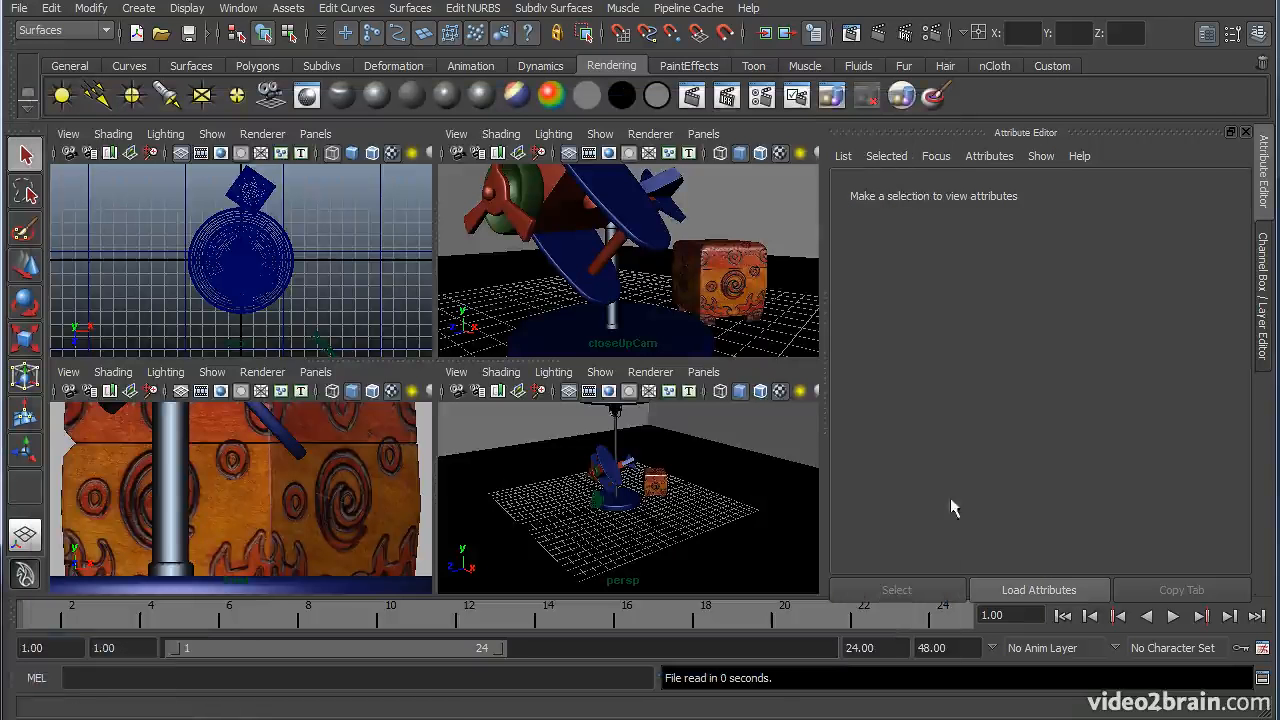
Step: Examine the lamp, toy plane and carved box from several angles in the enlarged perspective view
{"action": "left_click", "coordinate": [762, 216]}
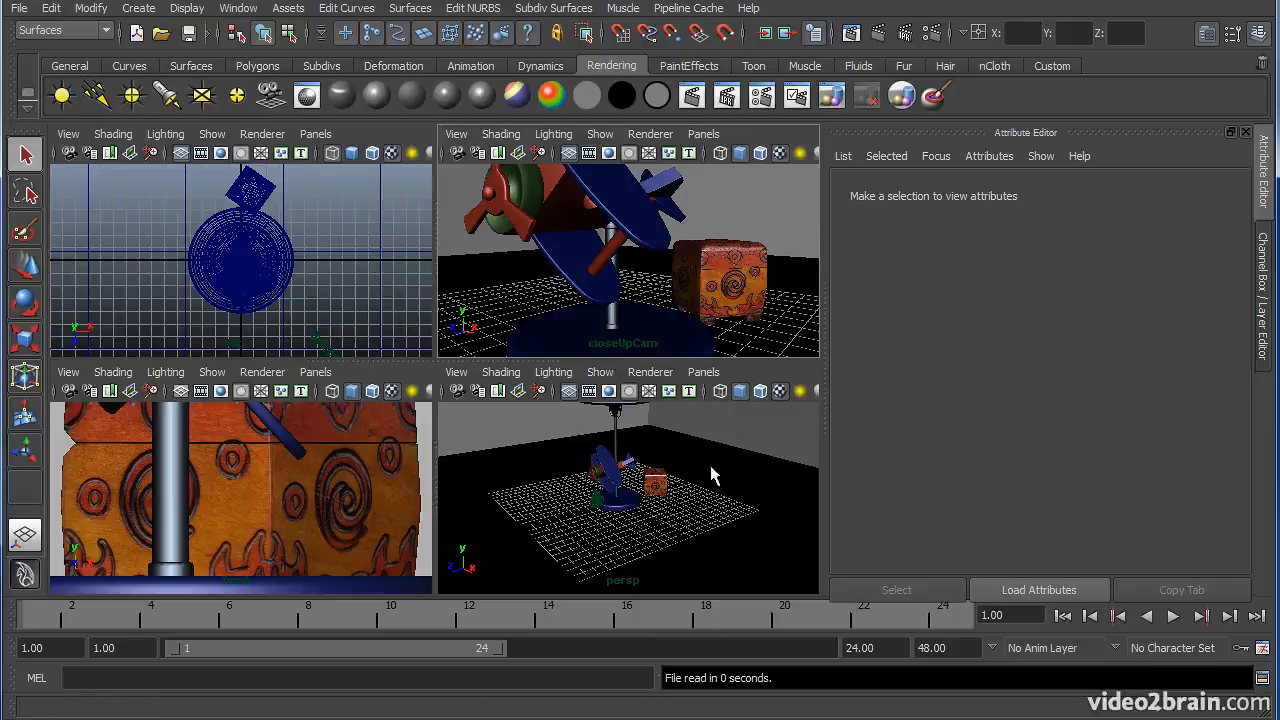
{"action": "key", "text": "space"}
{"action": "left_click_drag", "start_coordinate": [501, 304], "coordinate": [571, 318], "text": "alt"}
{"action": "middle_click_drag", "start_coordinate": [570, 318], "coordinate": [574, 373], "text": "alt"}
{"action": "left_click_drag", "start_coordinate": [574, 373], "coordinate": [484, 400], "text": "alt"}
{"action": "left_click_drag", "start_coordinate": [486, 329], "coordinate": [506, 371], "text": "alt"}
{"action": "left_click_drag", "start_coordinate": [620, 457], "coordinate": [474, 432], "text": "alt"}
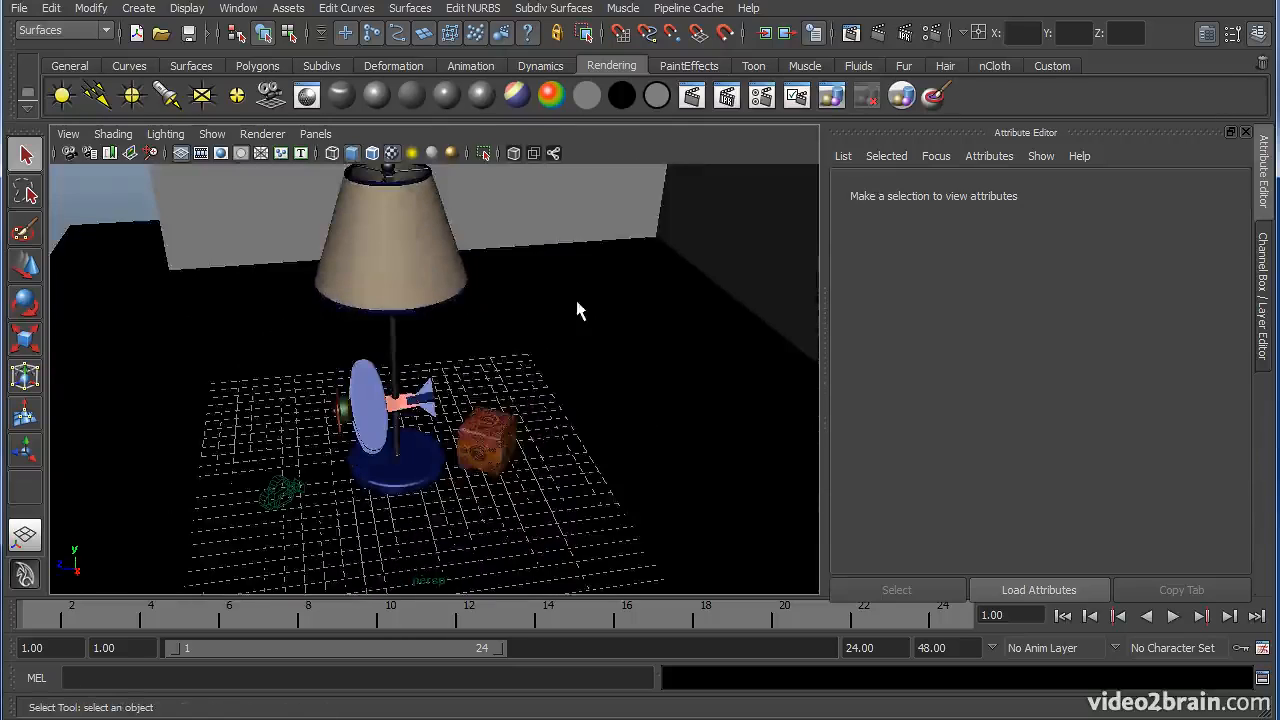
Step: Compare the closeUpCam view with the perspective view and inspect the full set with its floor and walls
{"action": "key", "text": "space"}
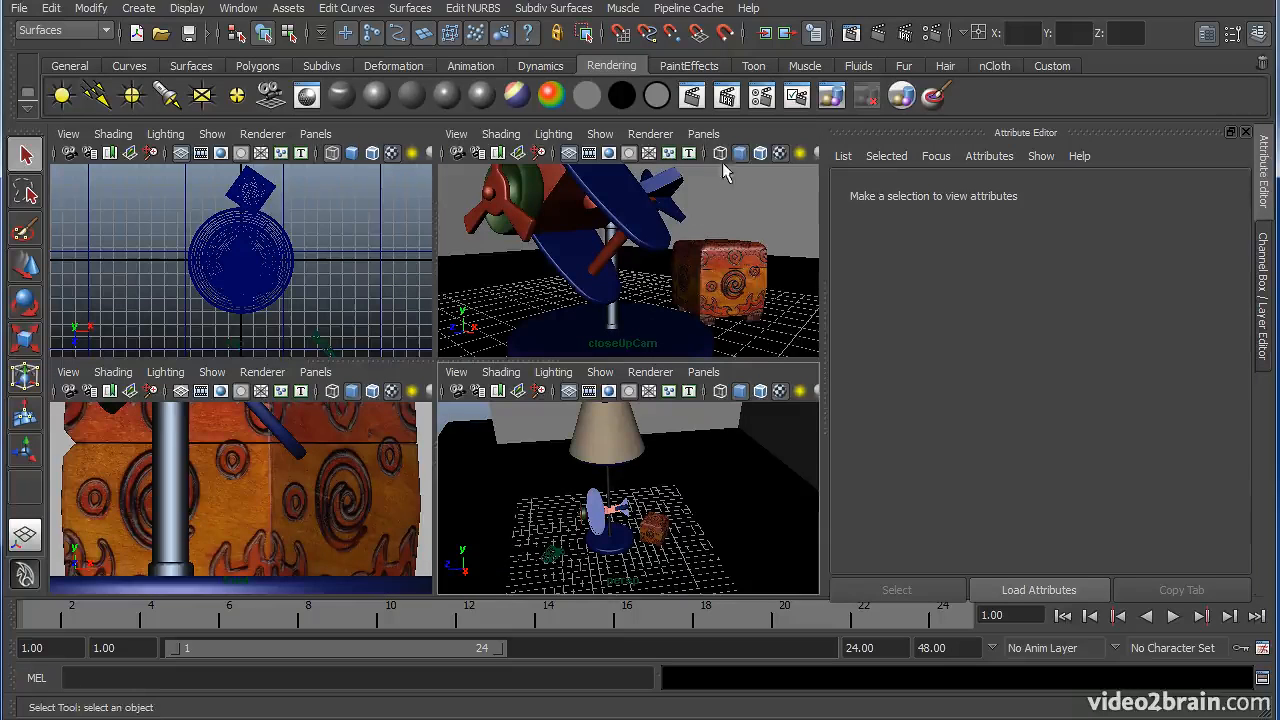
{"action": "key", "text": "space"}
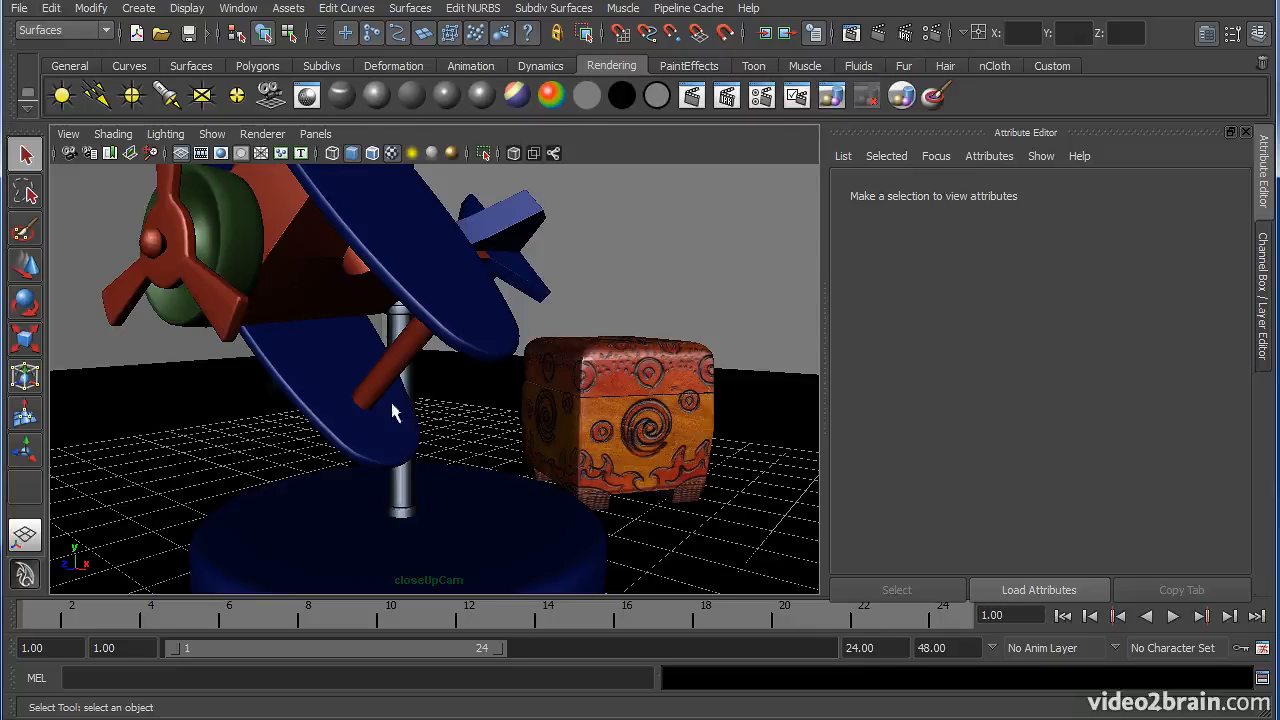
{"action": "key", "text": "space"}
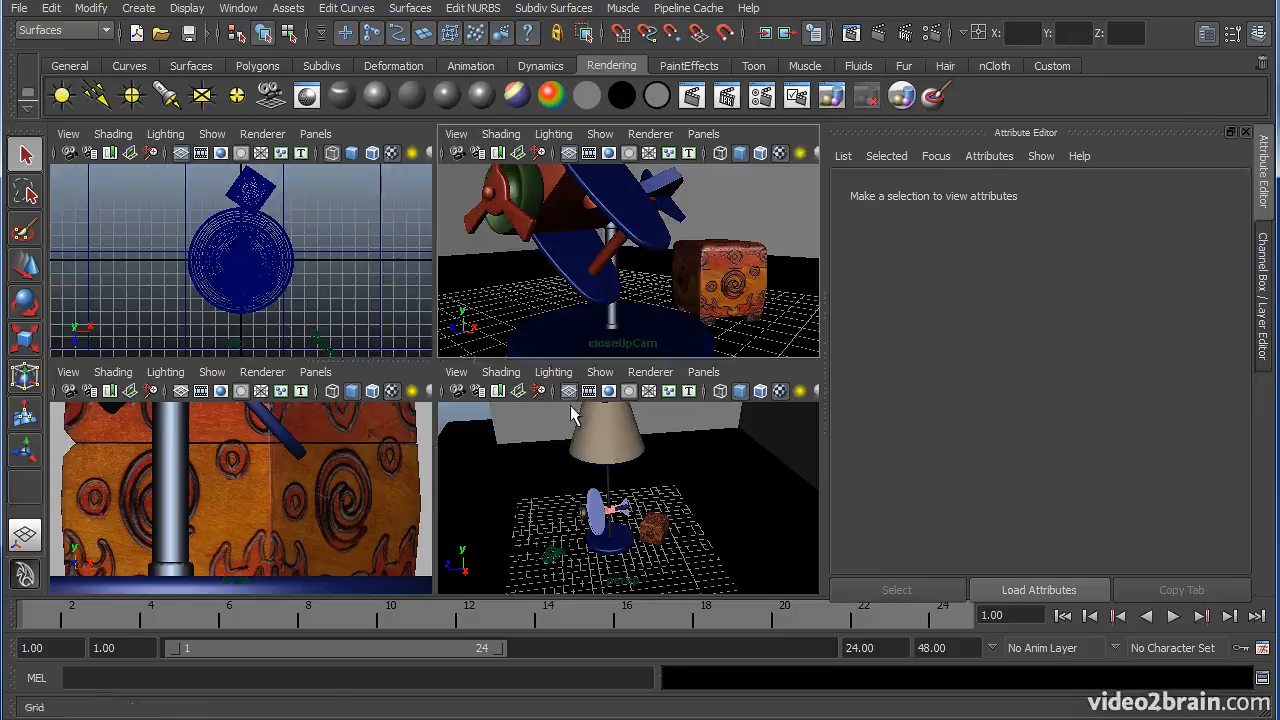
{"action": "key", "text": "space"}
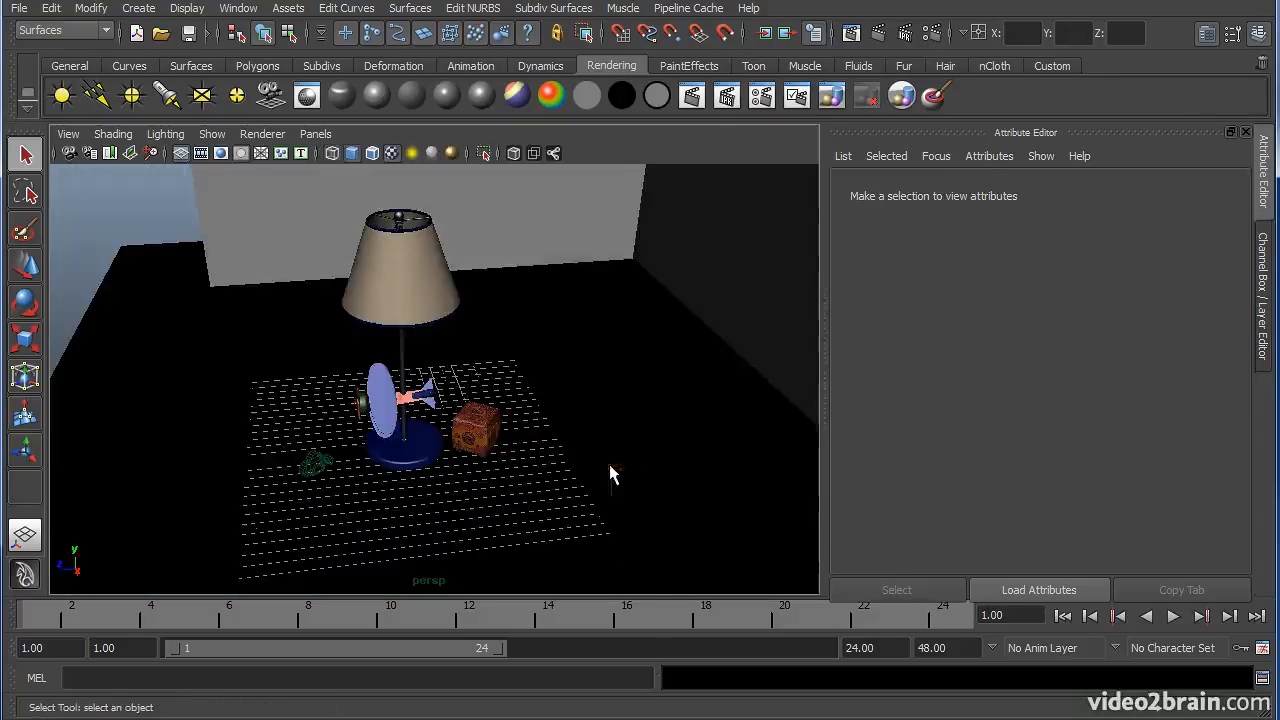
{"action": "right_click_drag", "start_coordinate": [623, 377], "coordinate": [465, 355], "text": "alt"}
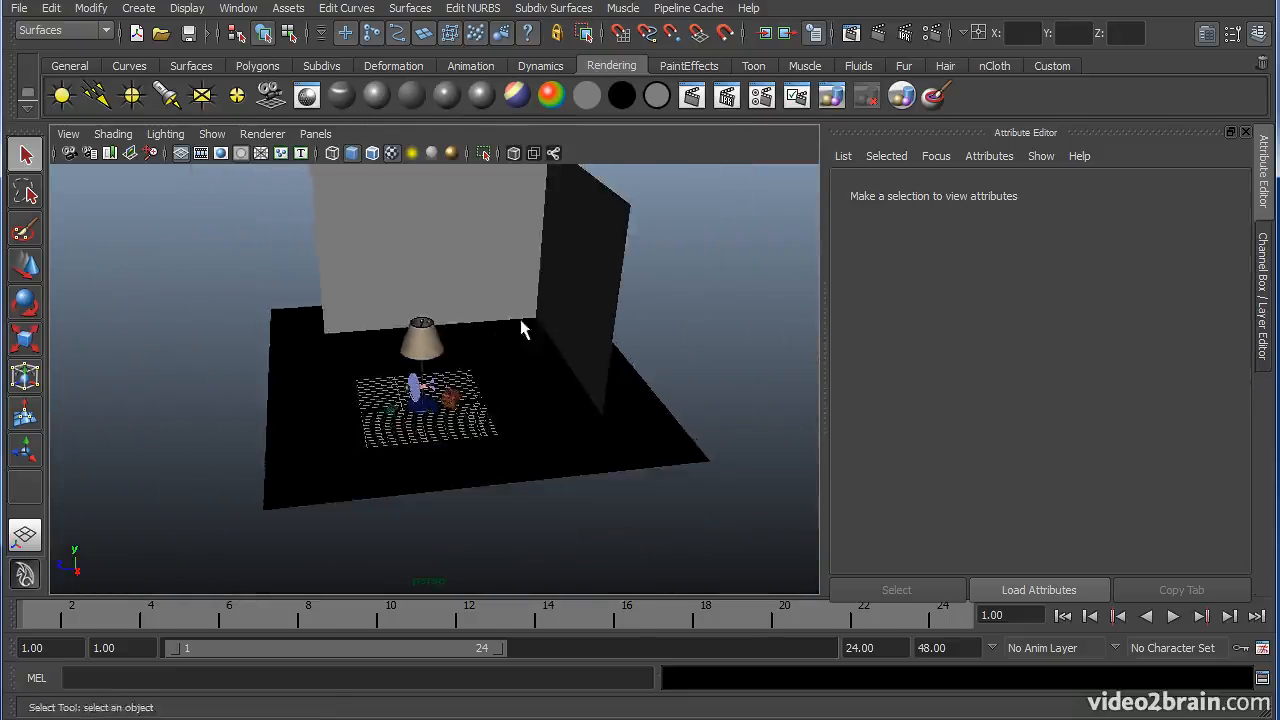
{"action": "middle_click_drag", "start_coordinate": [521, 322], "coordinate": [533, 429], "text": "alt"}
{"action": "left_click_drag", "start_coordinate": [518, 400], "coordinate": [528, 352], "text": "alt"}
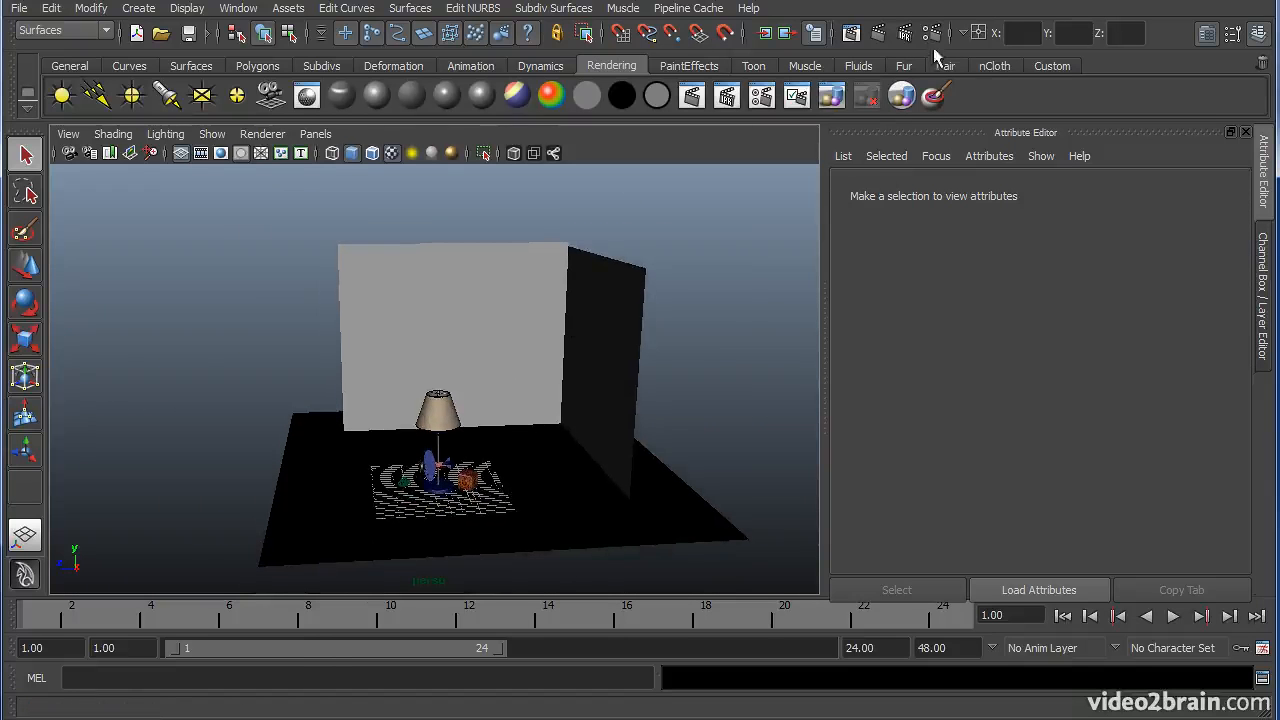
Step: Create an Image Based Lighting environment in the mental ray Indirect Lighting render settings
{"action": "left_click_drag", "start_coordinate": [390, 128], "coordinate": [565, 26]}
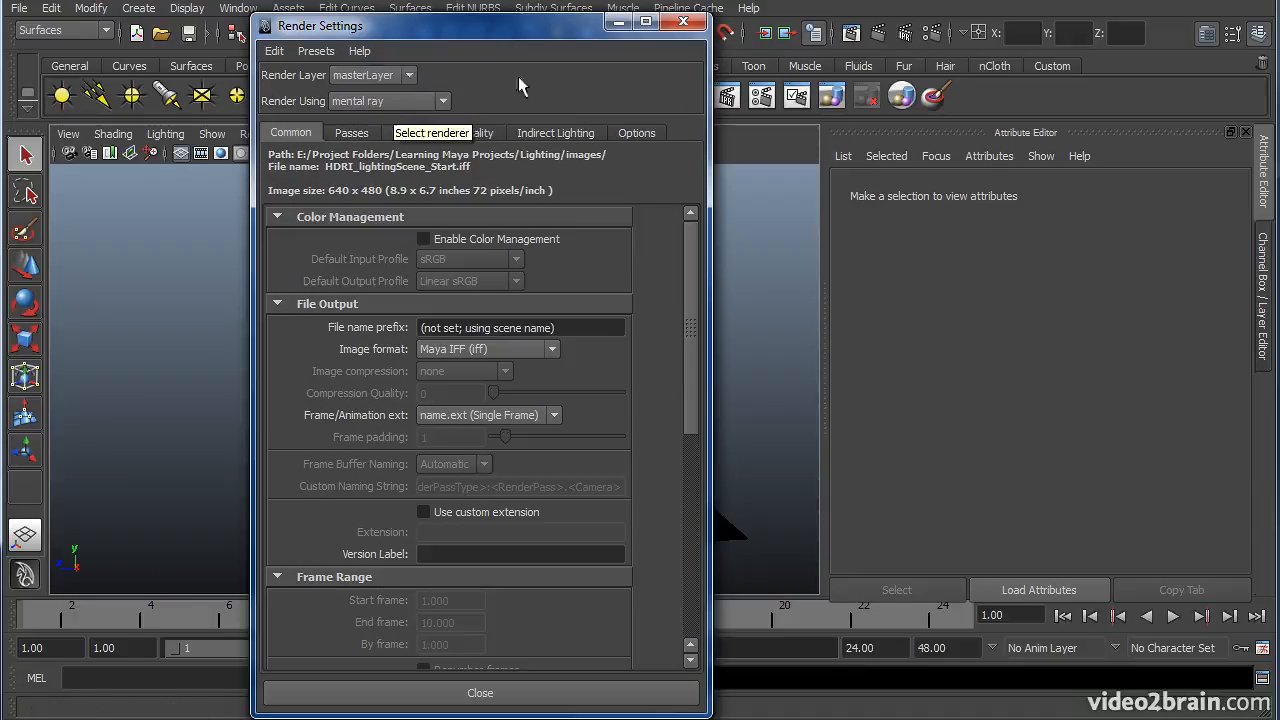
{"action": "left_click", "coordinate": [556, 132]}
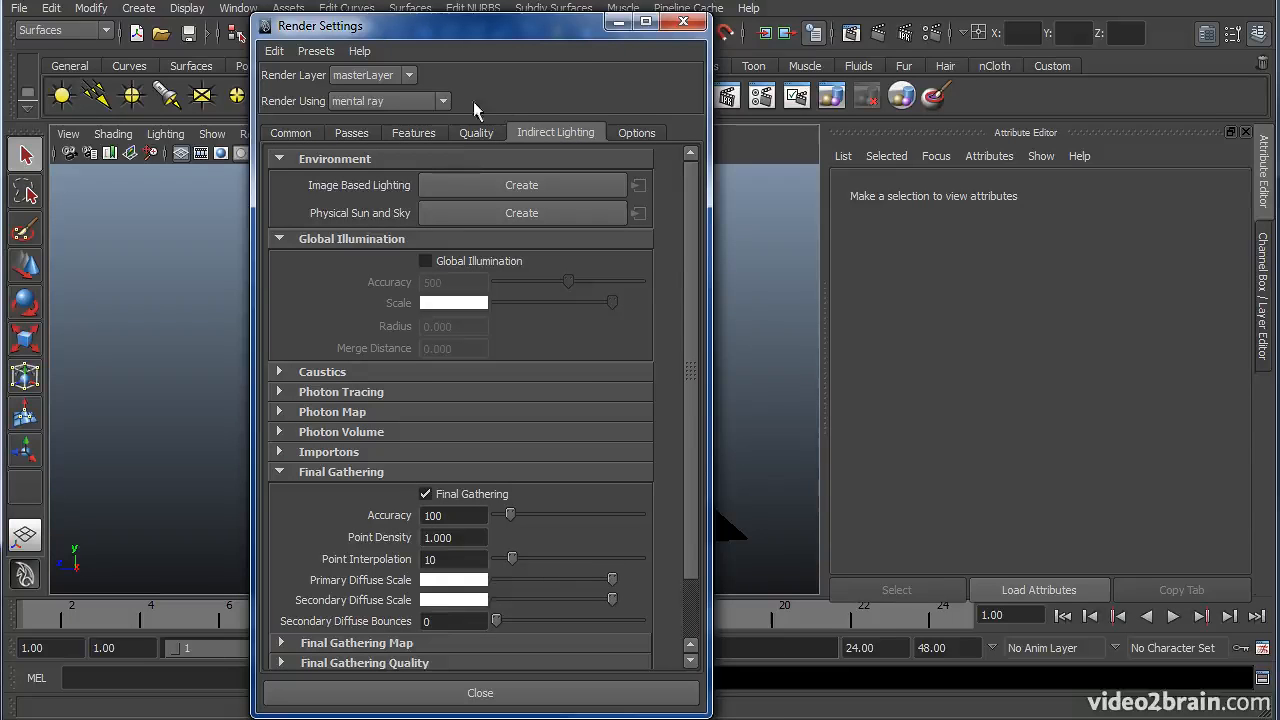
{"action": "left_click", "coordinate": [475, 184]}
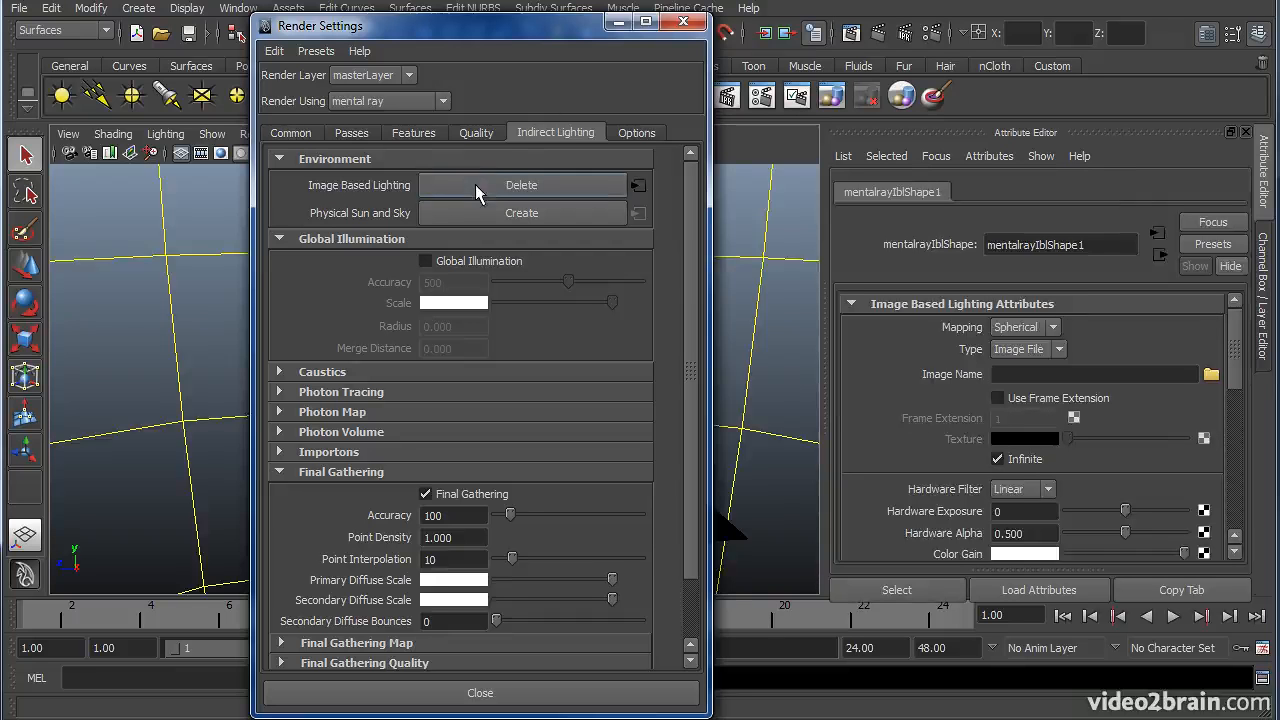
{"action": "left_click_drag", "start_coordinate": [568, 25], "coordinate": [395, 715]}
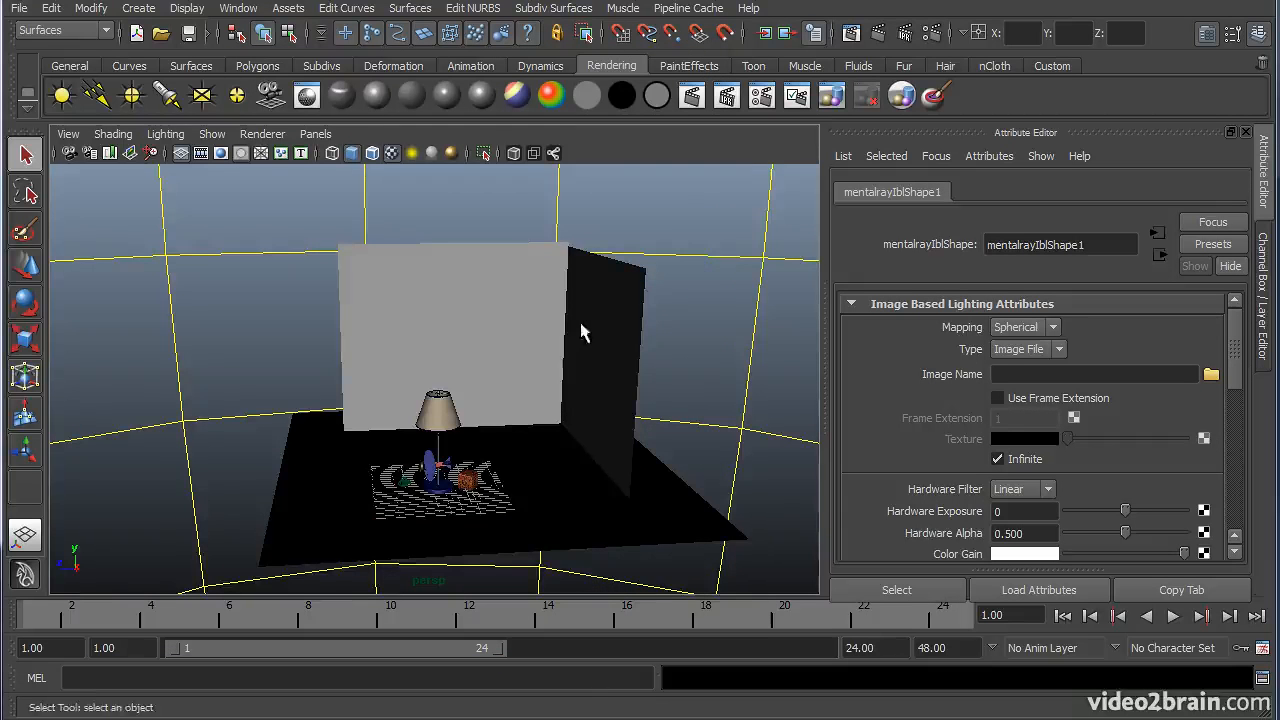
Step: Load livingRoomPanoramic.hdr from sourceimages as the image file of the image-based lighting sphere
{"action": "right_click_drag", "start_coordinate": [580, 325], "coordinate": [358, 380], "text": "alt"}
{"action": "left_click_drag", "start_coordinate": [358, 380], "coordinate": [406, 402], "text": "alt"}
{"action": "right_click_drag", "start_coordinate": [406, 402], "coordinate": [657, 409], "text": "alt"}
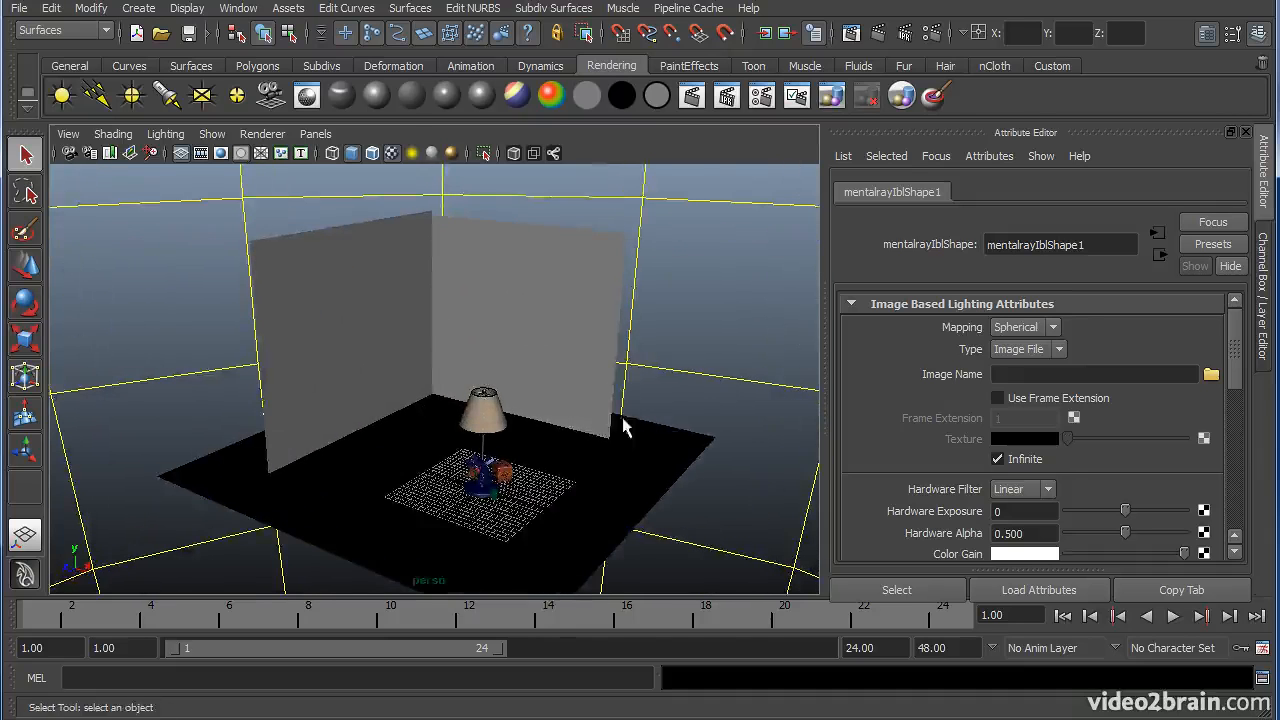
{"action": "middle_click_drag", "start_coordinate": [621, 417], "coordinate": [610, 329], "text": "alt"}
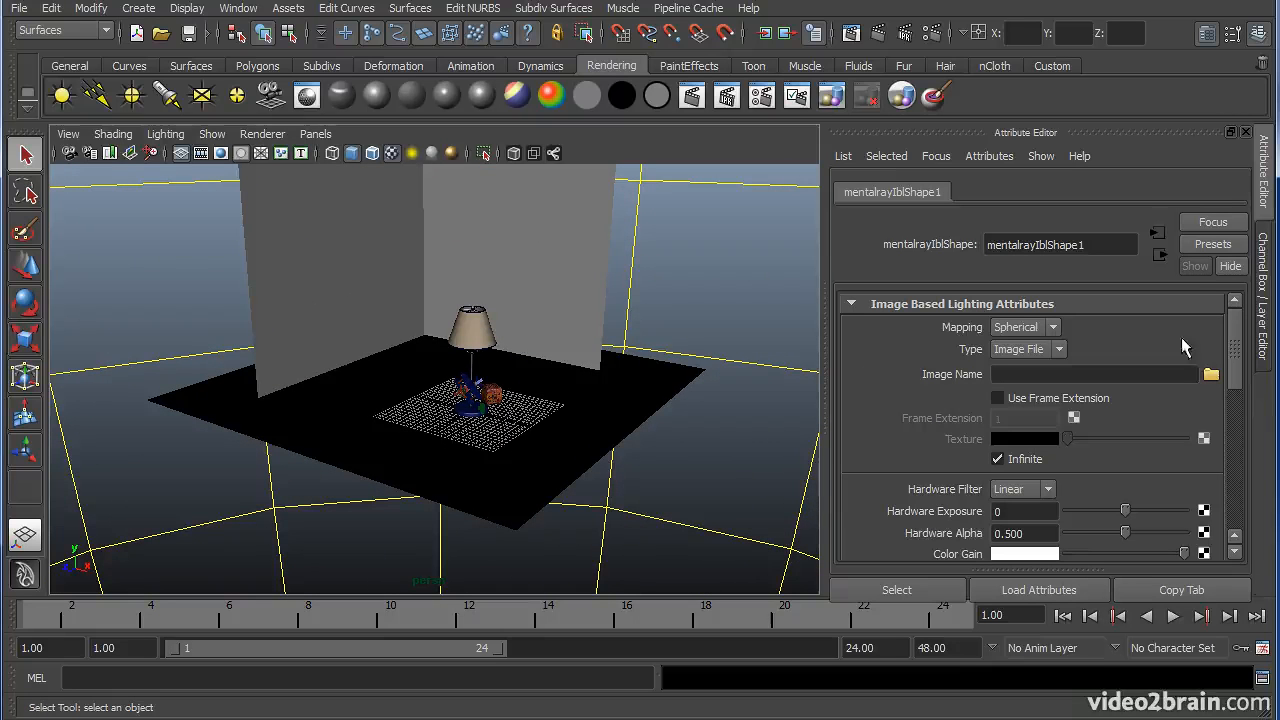
{"action": "left_click", "coordinate": [1211, 375]}
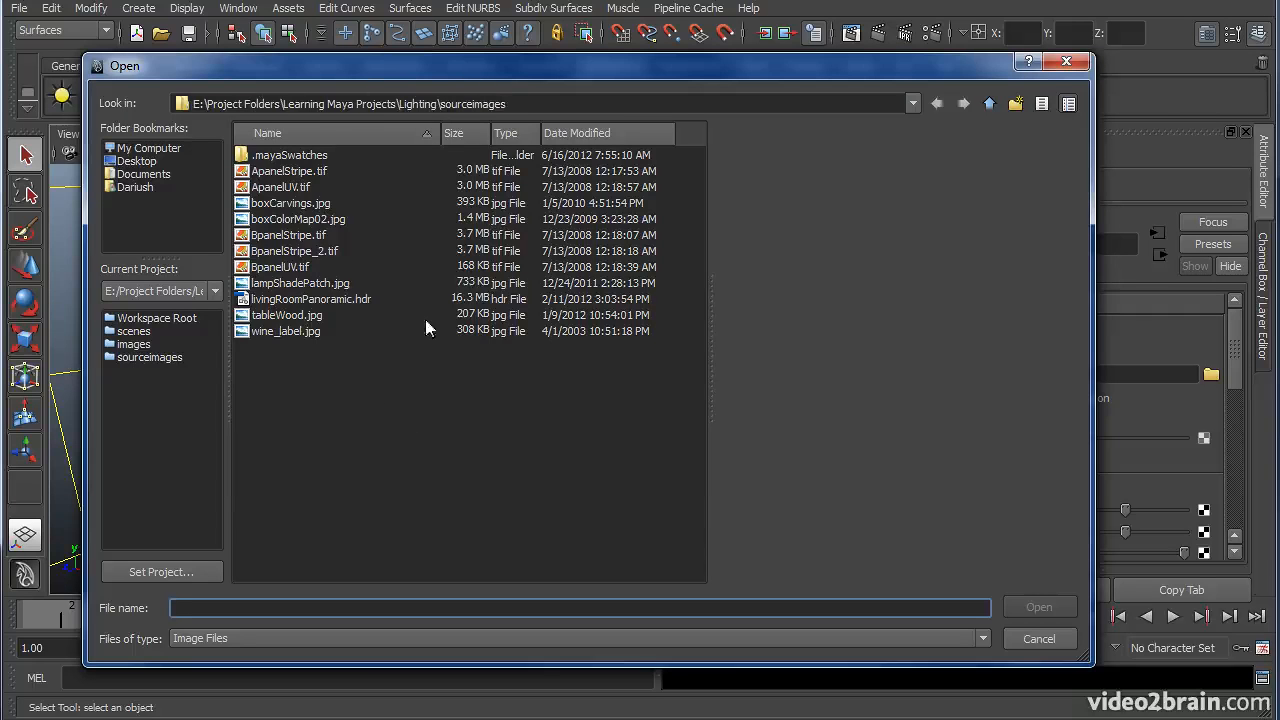
{"action": "left_click", "coordinate": [351, 300]}
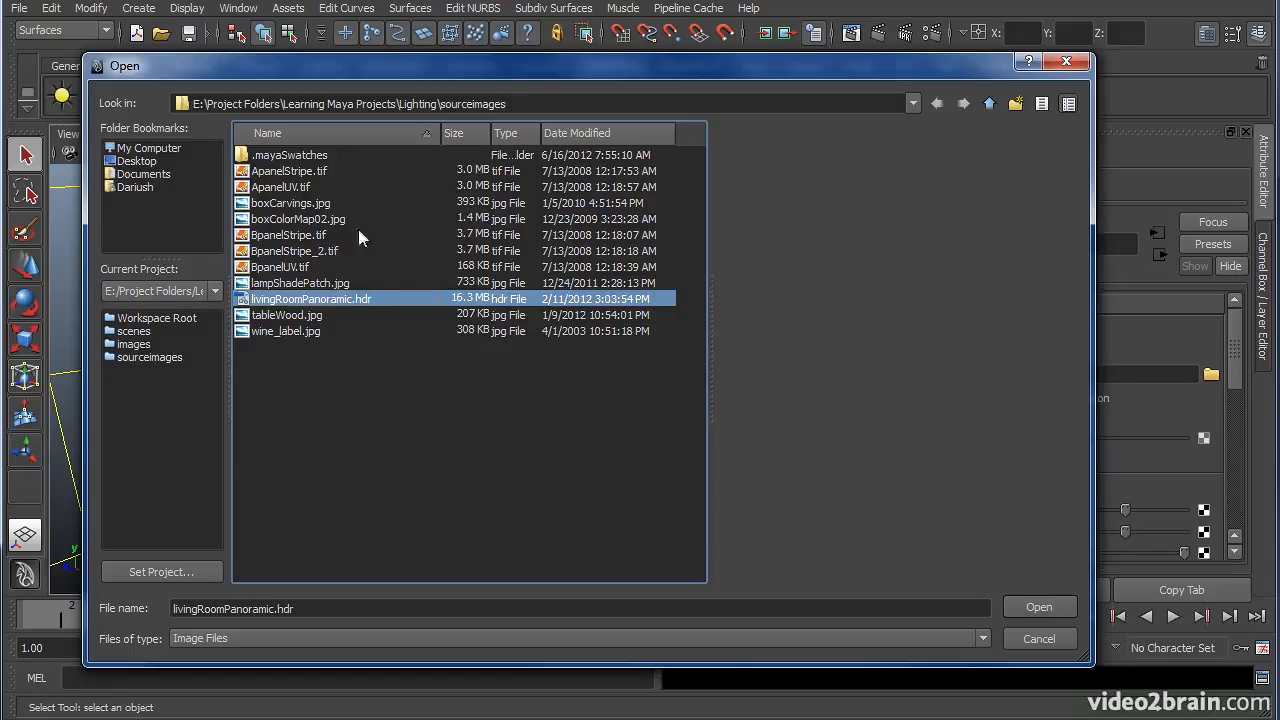
{"action": "left_click_drag", "start_coordinate": [535, 64], "coordinate": [522, 690]}
{"action": "left_click_drag", "start_coordinate": [789, 688], "coordinate": [829, 77]}
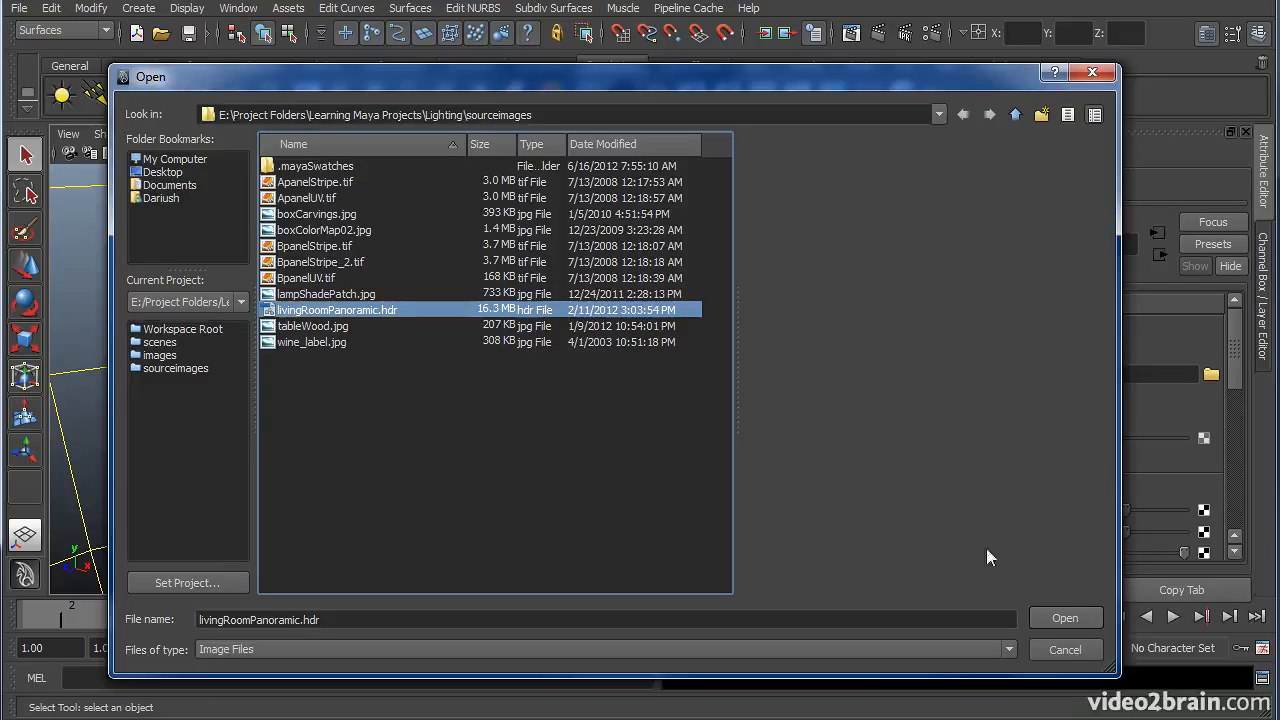
{"action": "left_click", "coordinate": [1065, 618]}
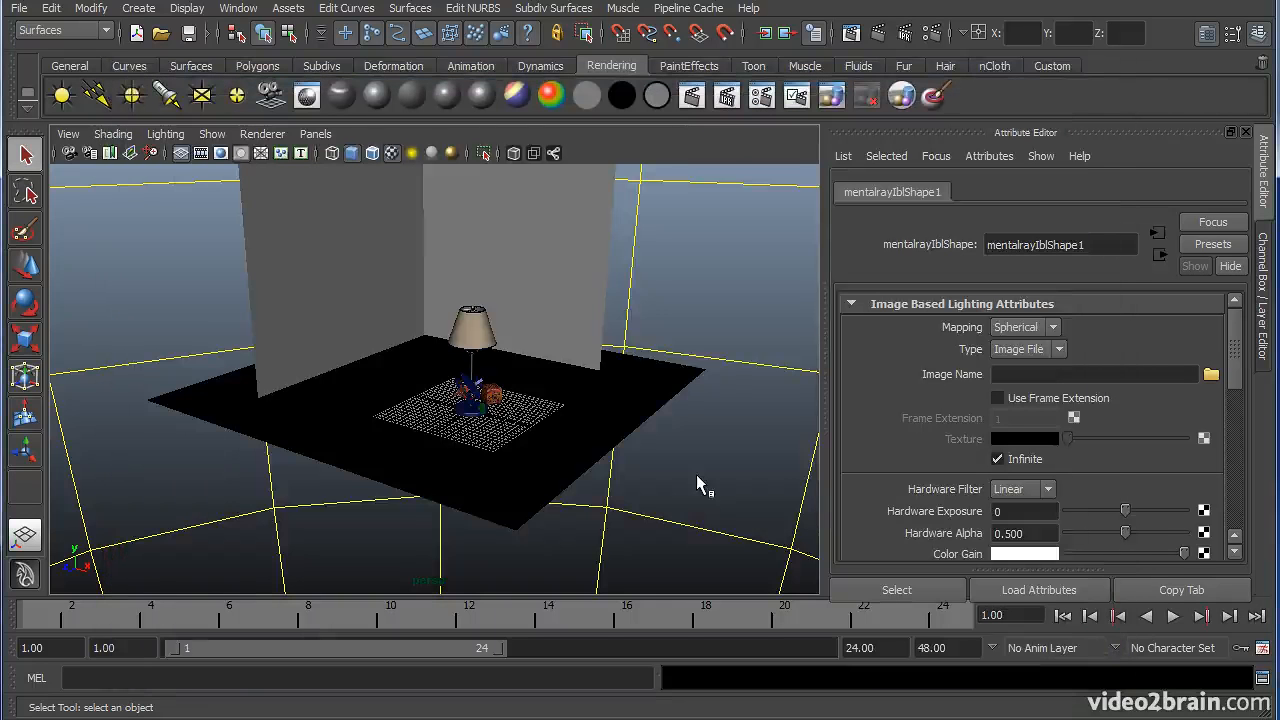
Step: Raise the image-based lighting sphere's Hardware Alpha to 1.000 and inspect the panorama surrounding the set
{"action": "left_click_drag", "start_coordinate": [697, 484], "coordinate": [517, 405], "text": "alt"}
{"action": "right_click_drag", "start_coordinate": [517, 403], "coordinate": [430, 385], "text": "alt"}
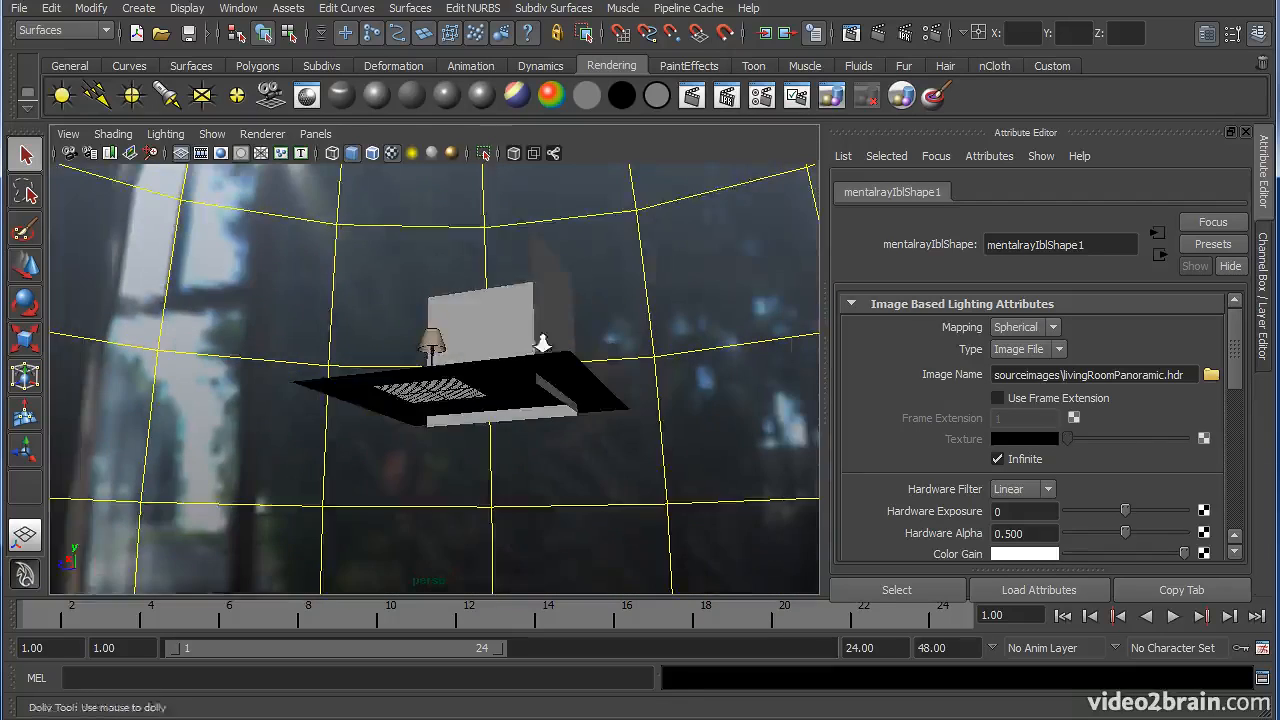
{"action": "right_click_drag", "start_coordinate": [543, 346], "coordinate": [384, 355], "text": "alt"}
{"action": "left_click_drag", "start_coordinate": [384, 355], "coordinate": [486, 300], "text": "alt"}
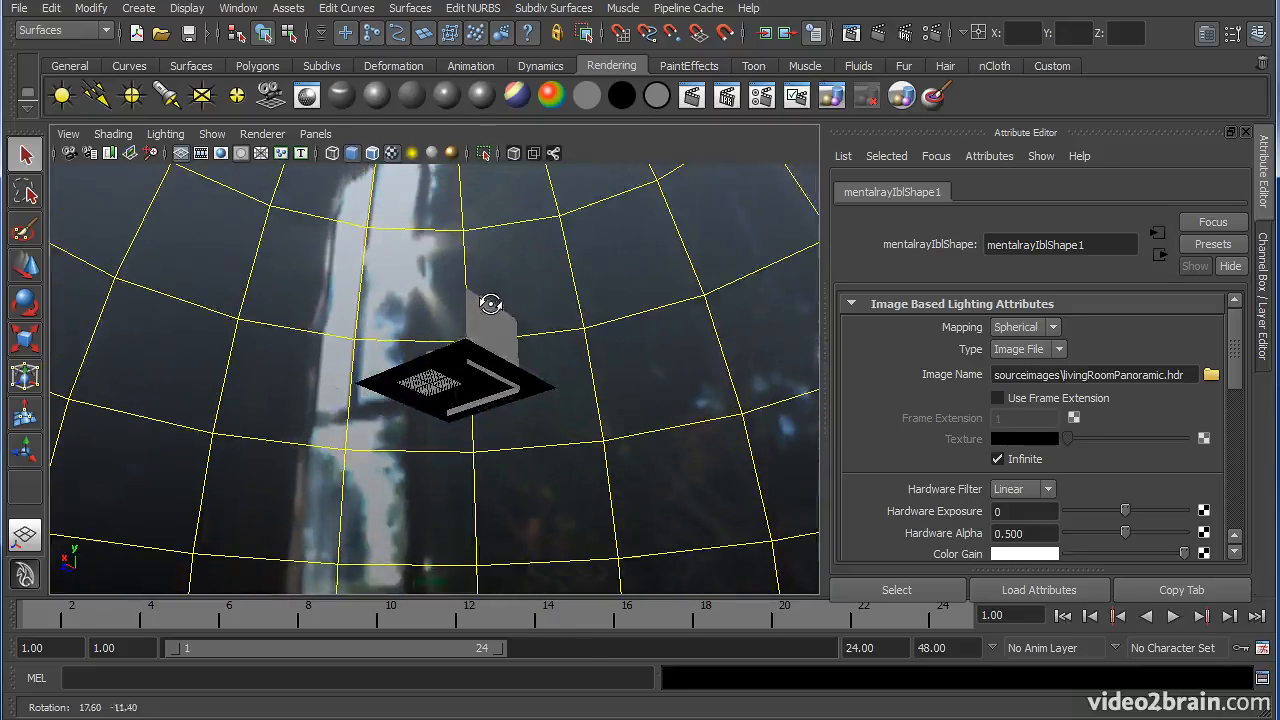
{"action": "right_click_drag", "start_coordinate": [486, 300], "coordinate": [530, 317], "text": "alt"}
{"action": "left_click_drag", "start_coordinate": [531, 320], "coordinate": [489, 350], "text": "alt"}
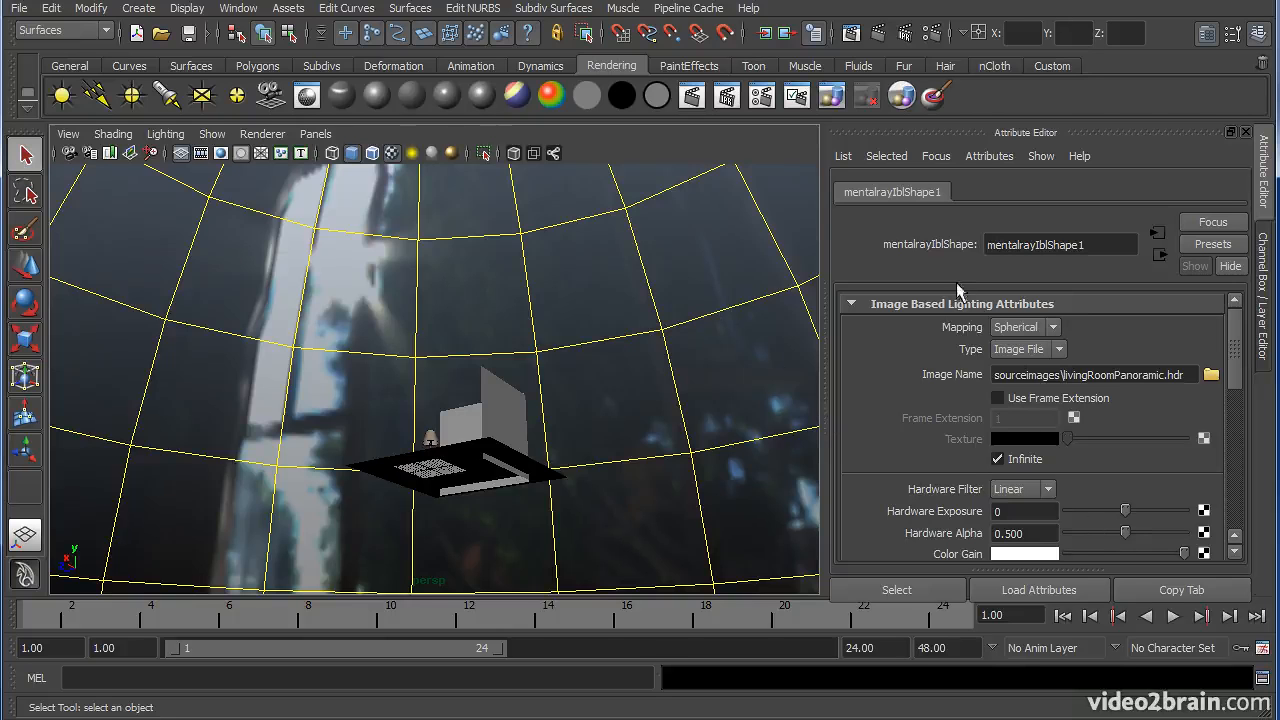
{"action": "left_click_drag", "start_coordinate": [1126, 534], "coordinate": [1194, 533]}
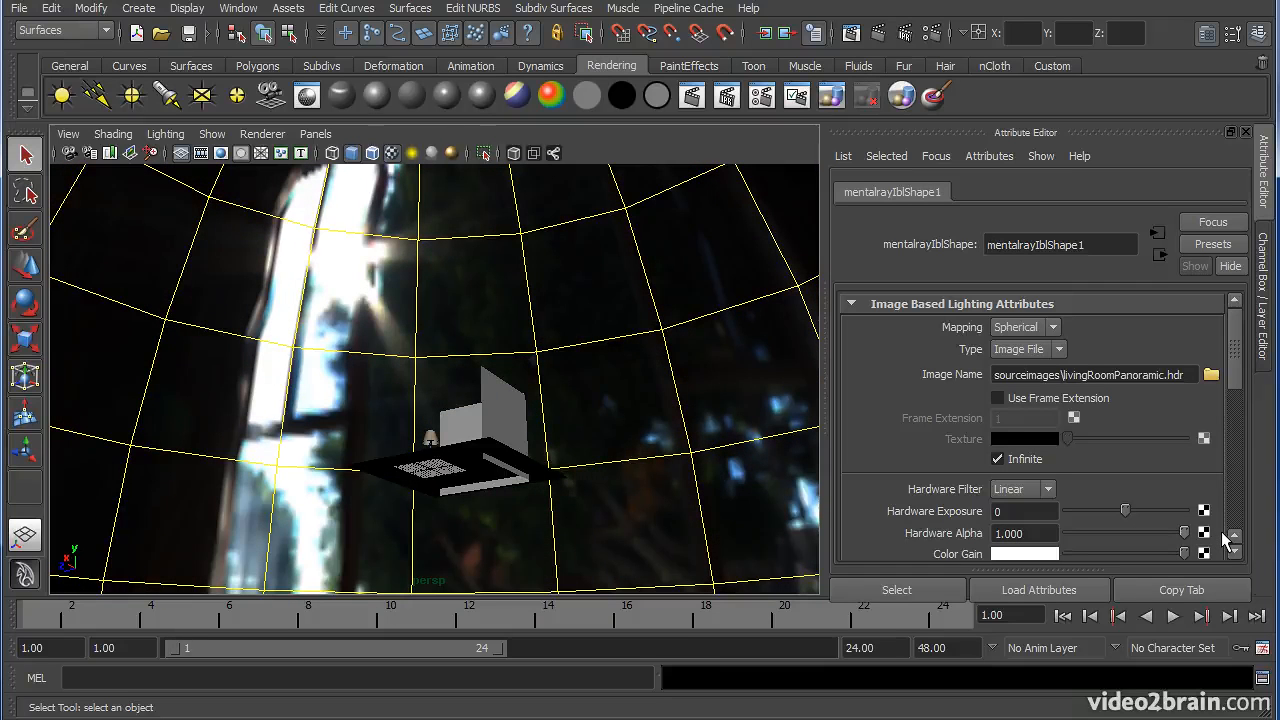
{"action": "right_click_drag", "start_coordinate": [657, 449], "coordinate": [300, 434], "text": "alt"}
{"action": "left_click_drag", "start_coordinate": [440, 360], "coordinate": [497, 411], "text": "alt"}
Step: Lower the image-based lighting sphere's Hardware Alpha to 0.513 and inspect the window area of the panorama around the set
{"action": "left_click_drag", "start_coordinate": [1186, 533], "coordinate": [1127, 536]}
{"action": "left_click_drag", "start_coordinate": [549, 429], "coordinate": [445, 425], "text": "alt"}
{"action": "right_click_drag", "start_coordinate": [445, 425], "coordinate": [757, 364], "text": "alt"}
{"action": "middle_click_drag", "start_coordinate": [676, 375], "coordinate": [512, 498], "text": "alt"}
{"action": "left_click_drag", "start_coordinate": [512, 498], "coordinate": [549, 263], "text": "alt"}
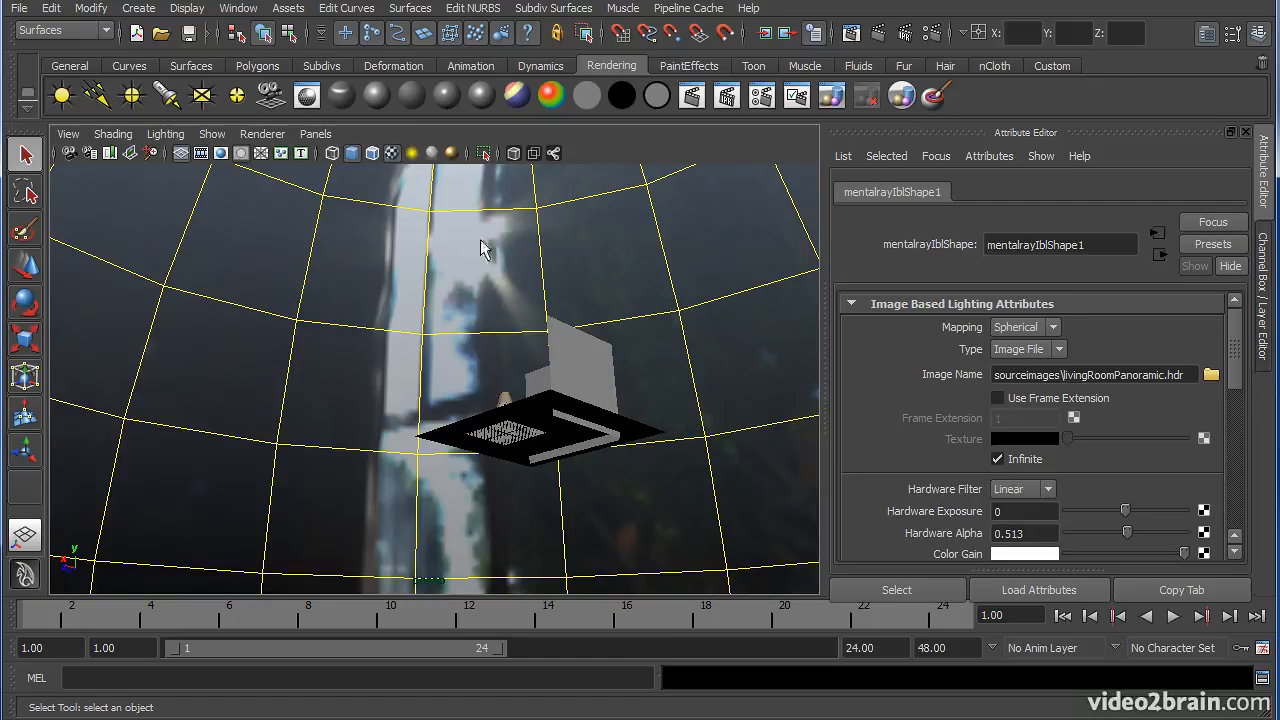
{"action": "left_click_drag", "start_coordinate": [461, 236], "coordinate": [556, 430], "text": "alt"}
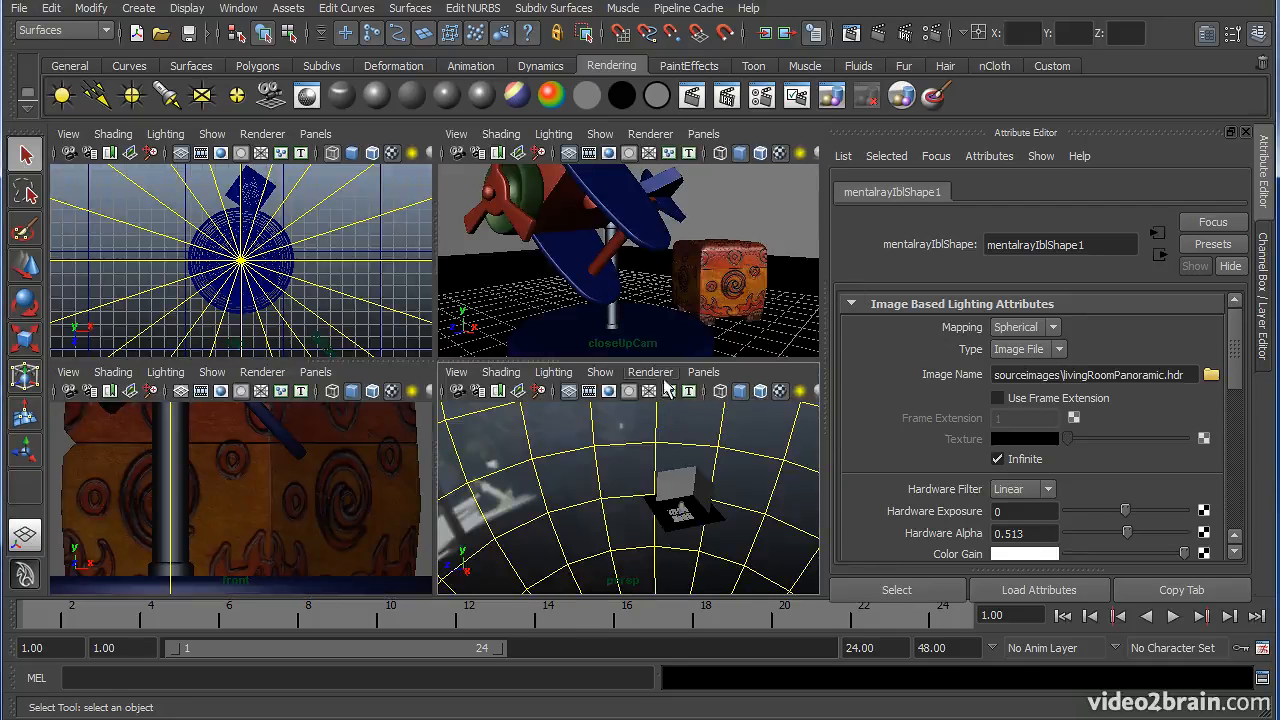
Step: Maximize the closeUpCam view and review the Final Gathering options in the Indirect Lighting render settings
{"action": "key", "text": "space"}
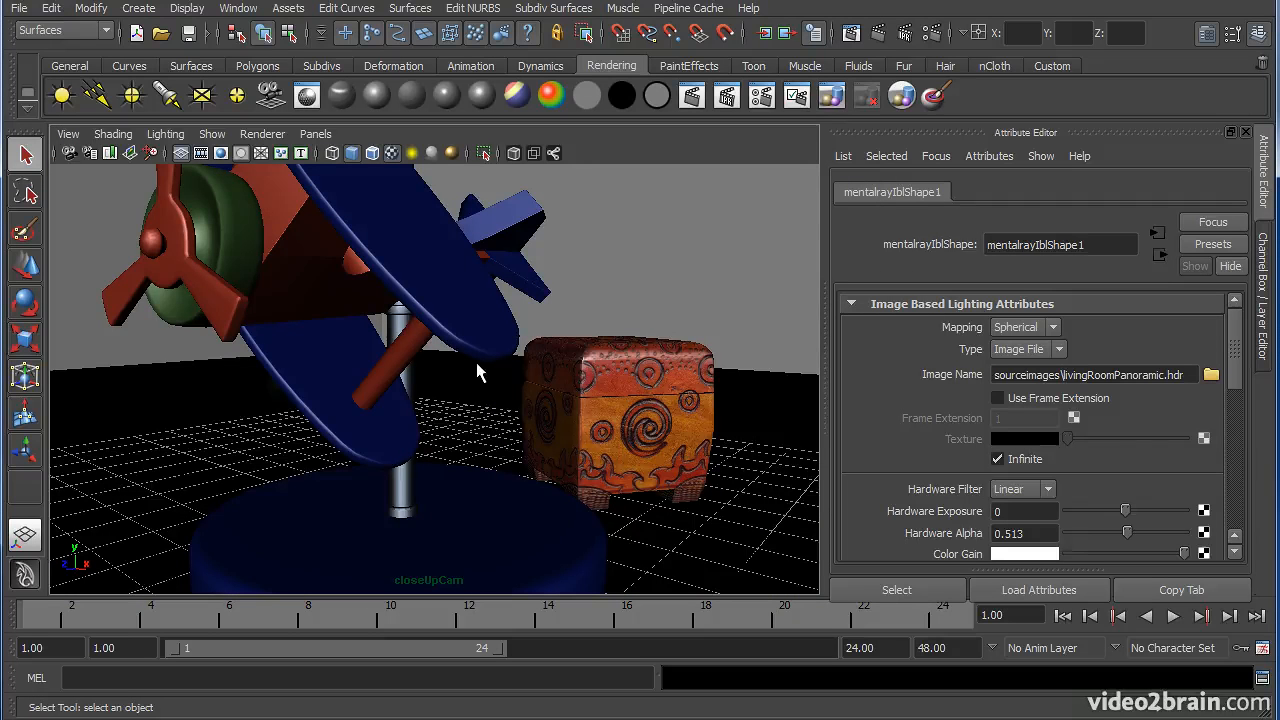
{"action": "left_click_drag", "start_coordinate": [462, 718], "coordinate": [391, 7]}
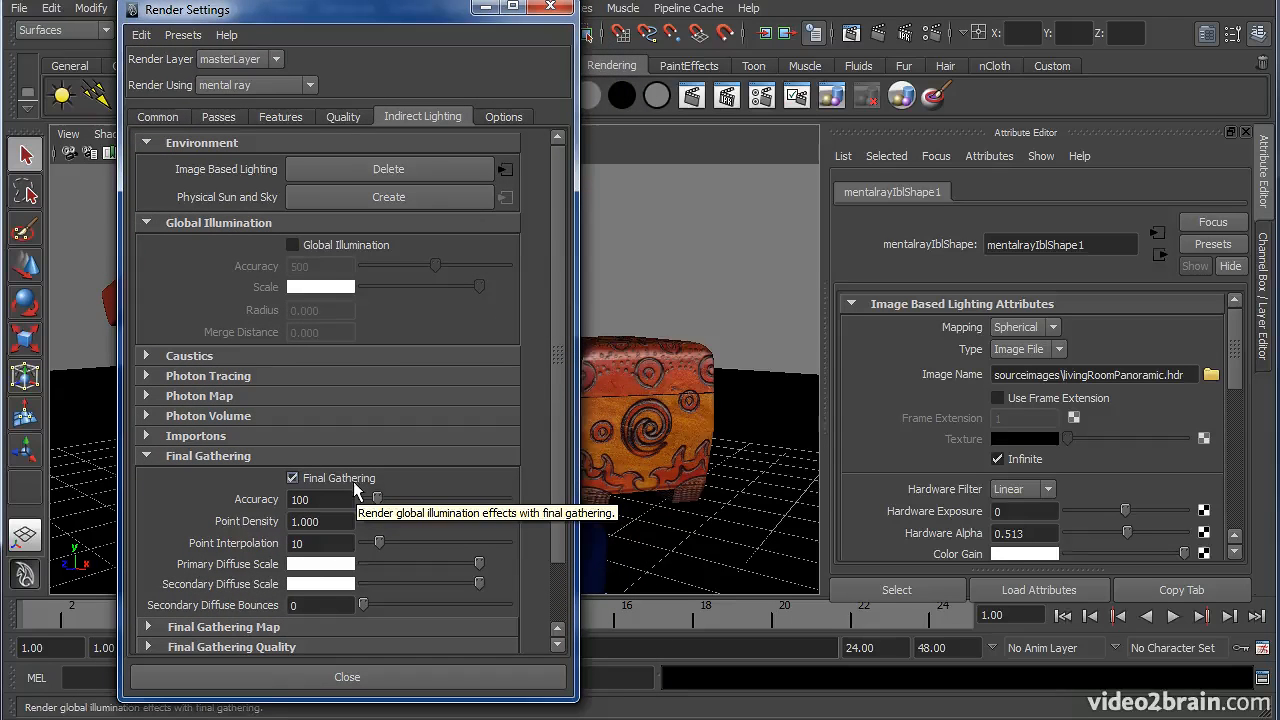
{"action": "mouse_move", "coordinate": [557, 367]}
{"action": "left_mouse_down"}
{"action": "mouse_move", "coordinate": [562, 412]}
{"action": "mouse_move", "coordinate": [570, 358]}
{"action": "left_mouse_up"}
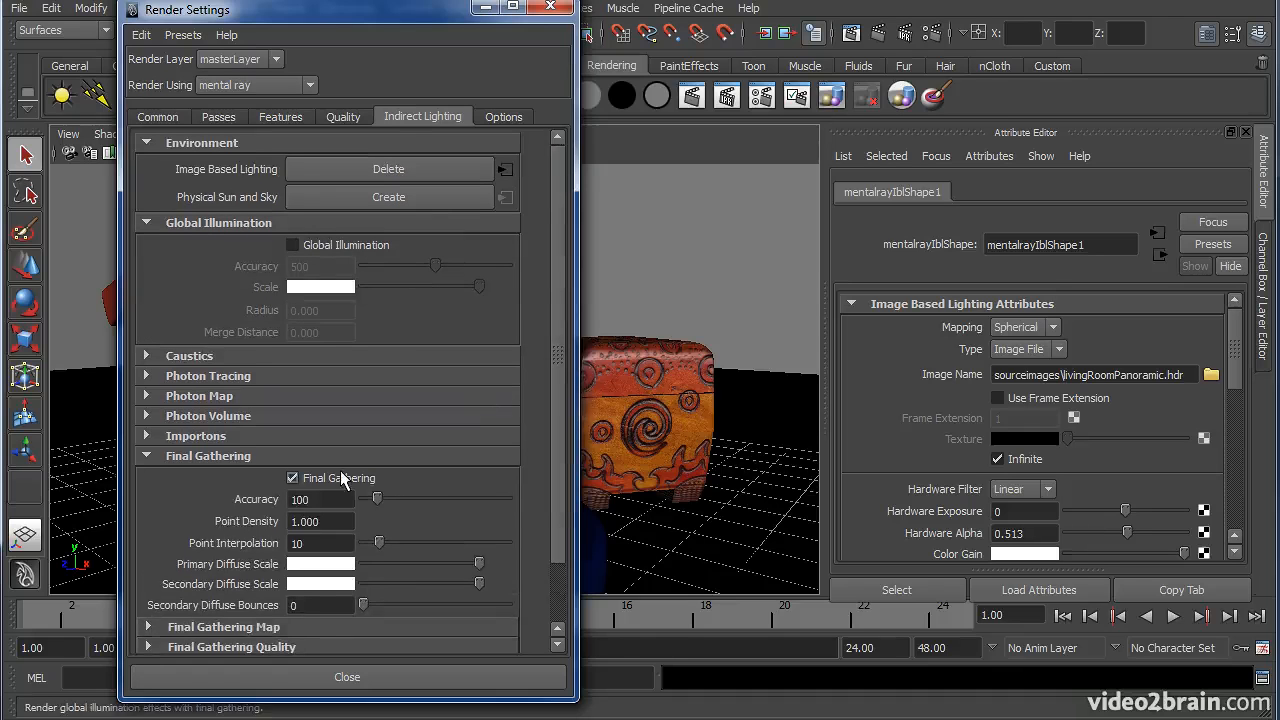
{"action": "left_click_drag", "start_coordinate": [421, 11], "coordinate": [352, 718]}
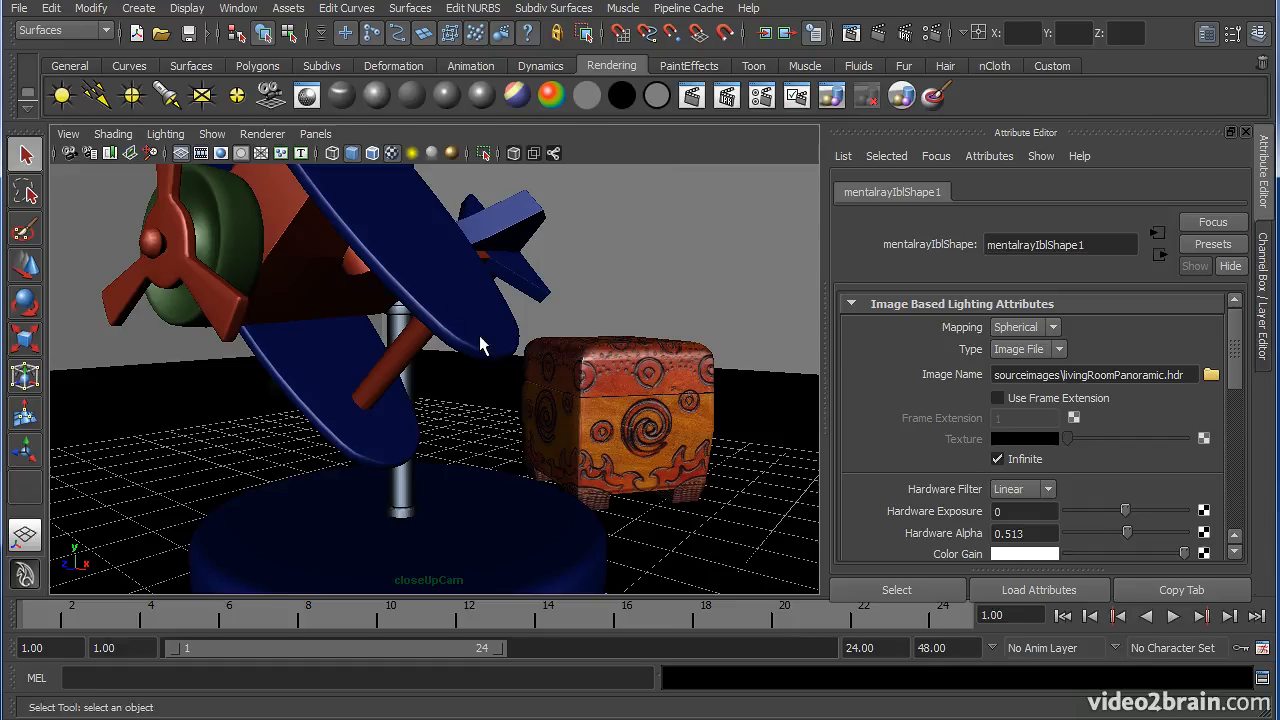
Step: Preview the closeUpCam view with scene lights and turn off Enable Default Light in the common Render Options
{"action": "key", "text": "7"}
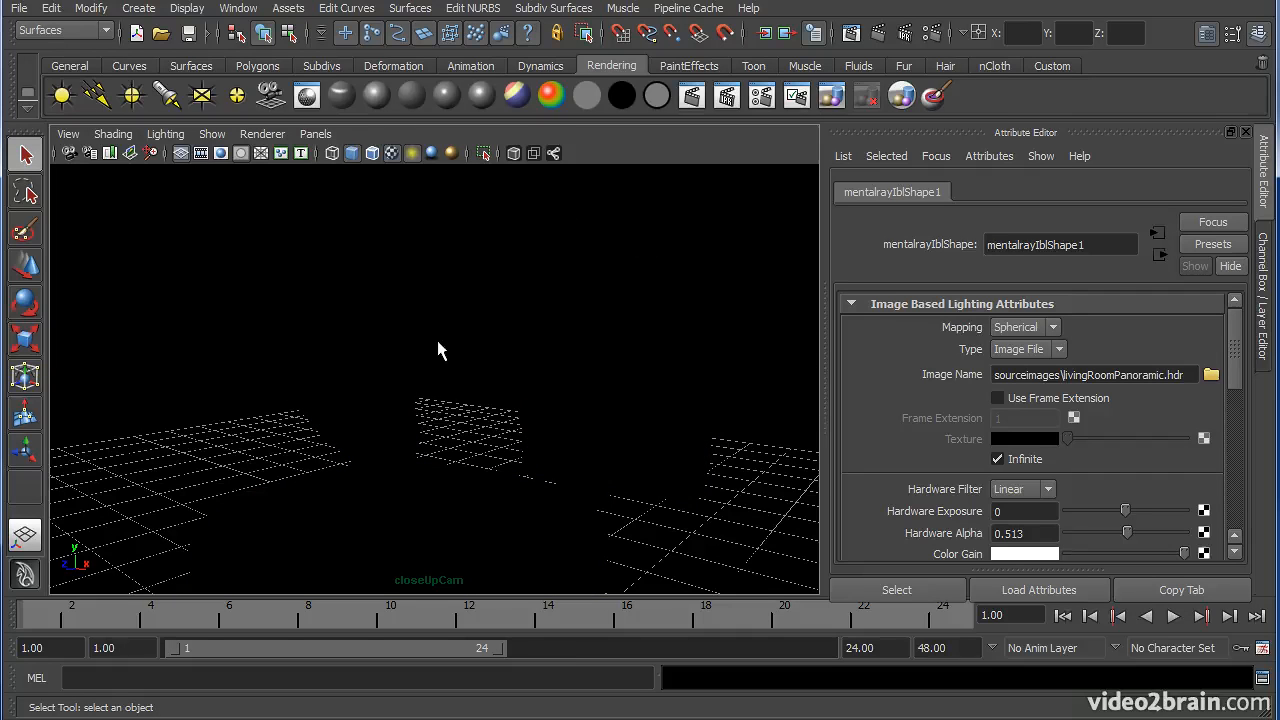
{"action": "key", "text": "6"}
{"action": "left_click_drag", "start_coordinate": [424, 718], "coordinate": [506, 5]}
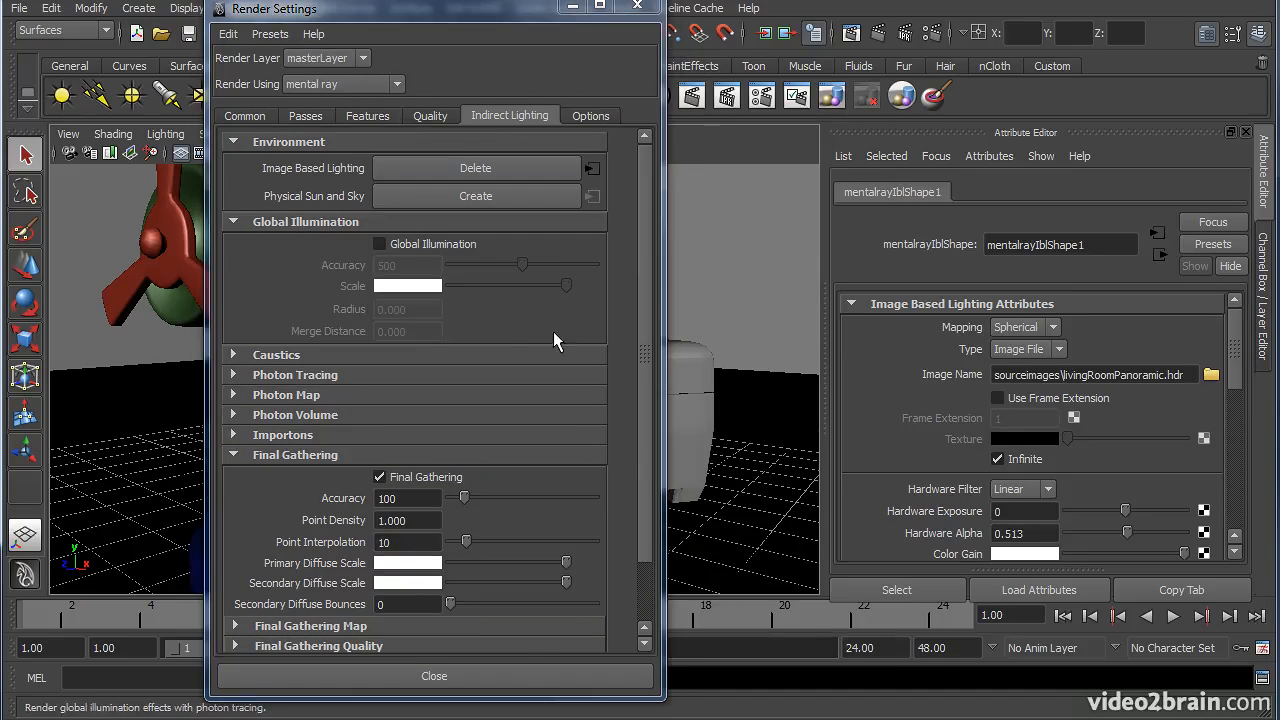
{"action": "left_click", "coordinate": [241, 116]}
{"action": "left_click_drag", "start_coordinate": [636, 247], "coordinate": [664, 474]}
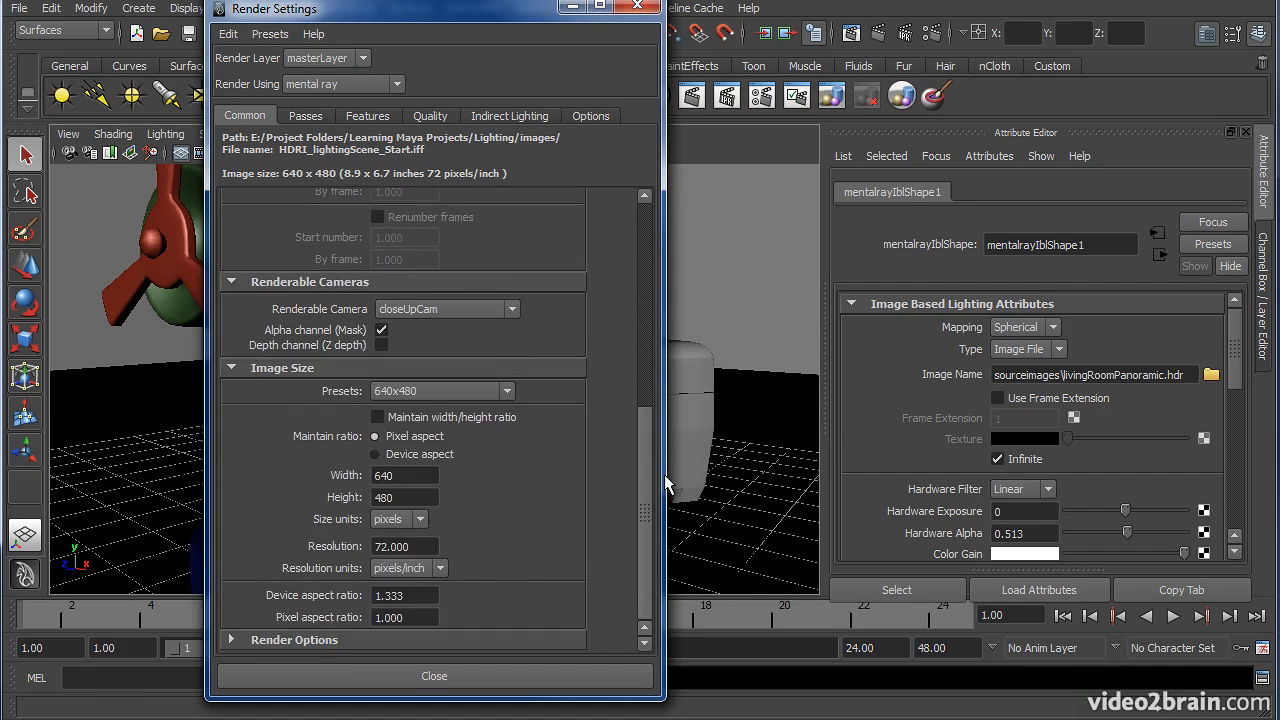
{"action": "left_click", "coordinate": [285, 640]}
{"action": "scroll", "coordinate": [444, 563], "scroll_direction": "down", "scroll_amount": 3}
{"action": "left_click", "coordinate": [436, 502]}
{"action": "left_click", "coordinate": [434, 676]}
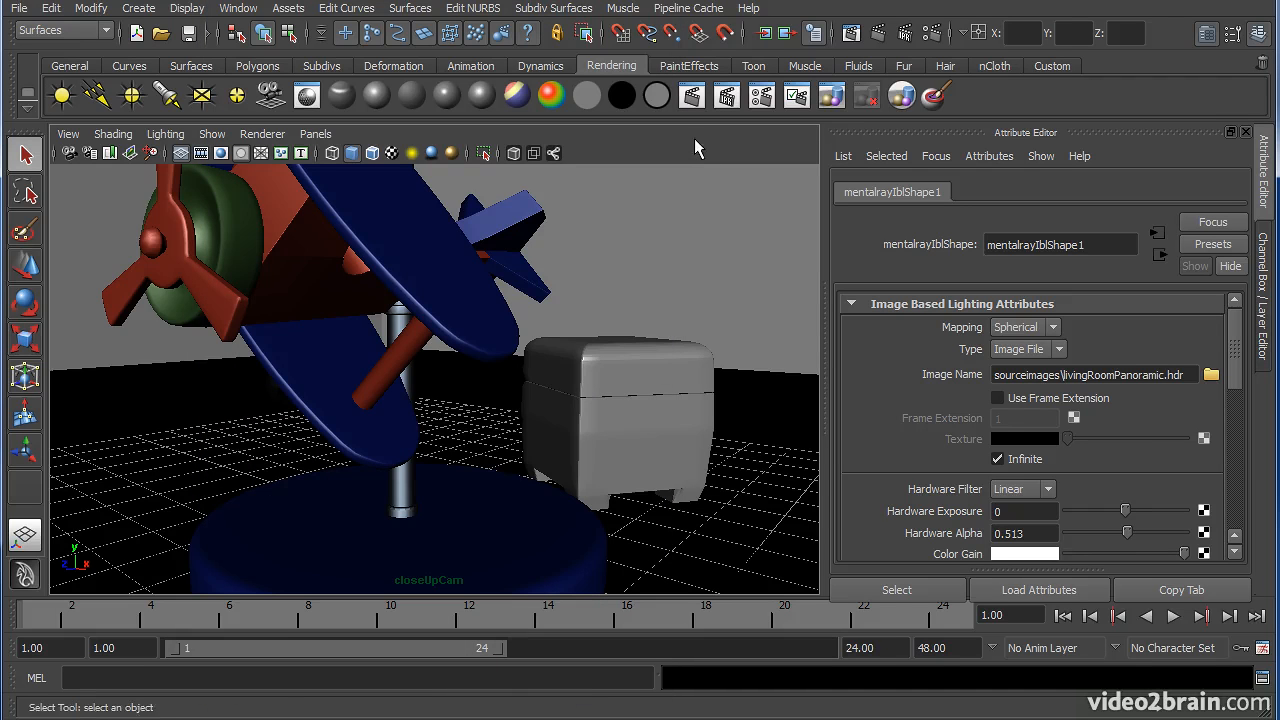
Step: Render the current frame from closeUpCam with mental ray, inspect the image and minimize the render window
{"action": "left_click", "coordinate": [929, 35]}
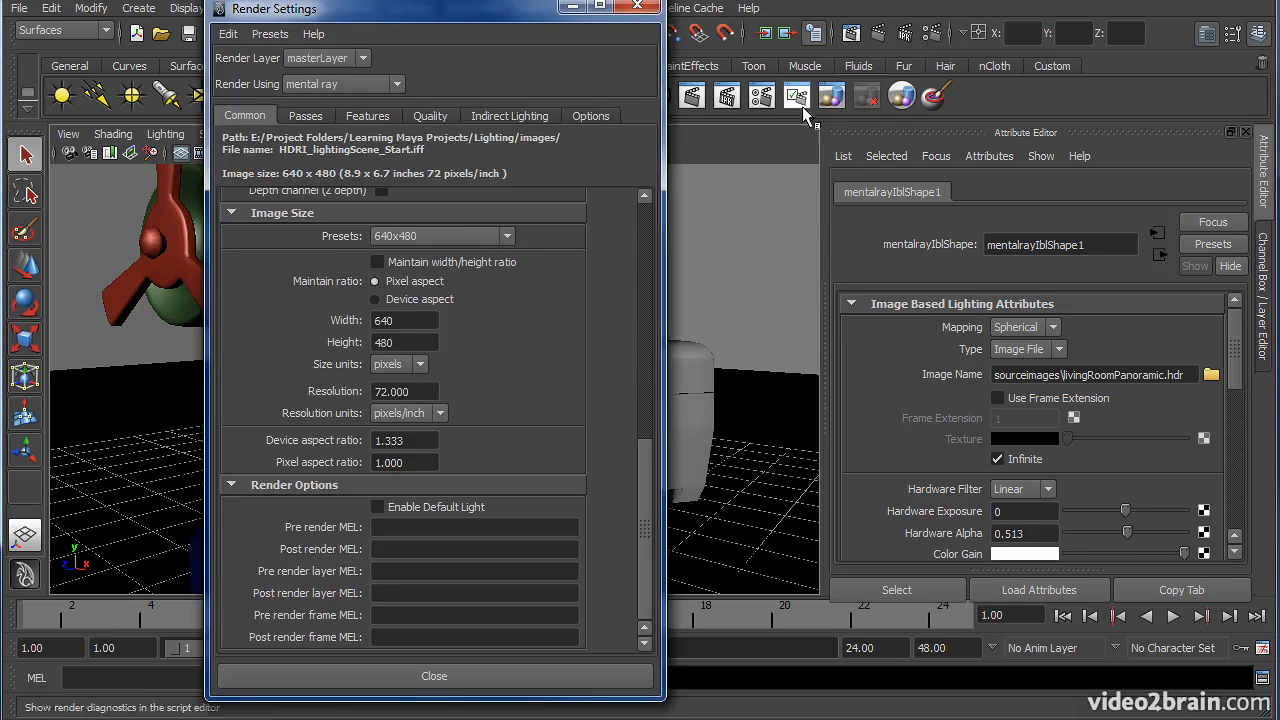
{"action": "left_click", "coordinate": [631, 6]}
{"action": "left_click", "coordinate": [879, 36]}
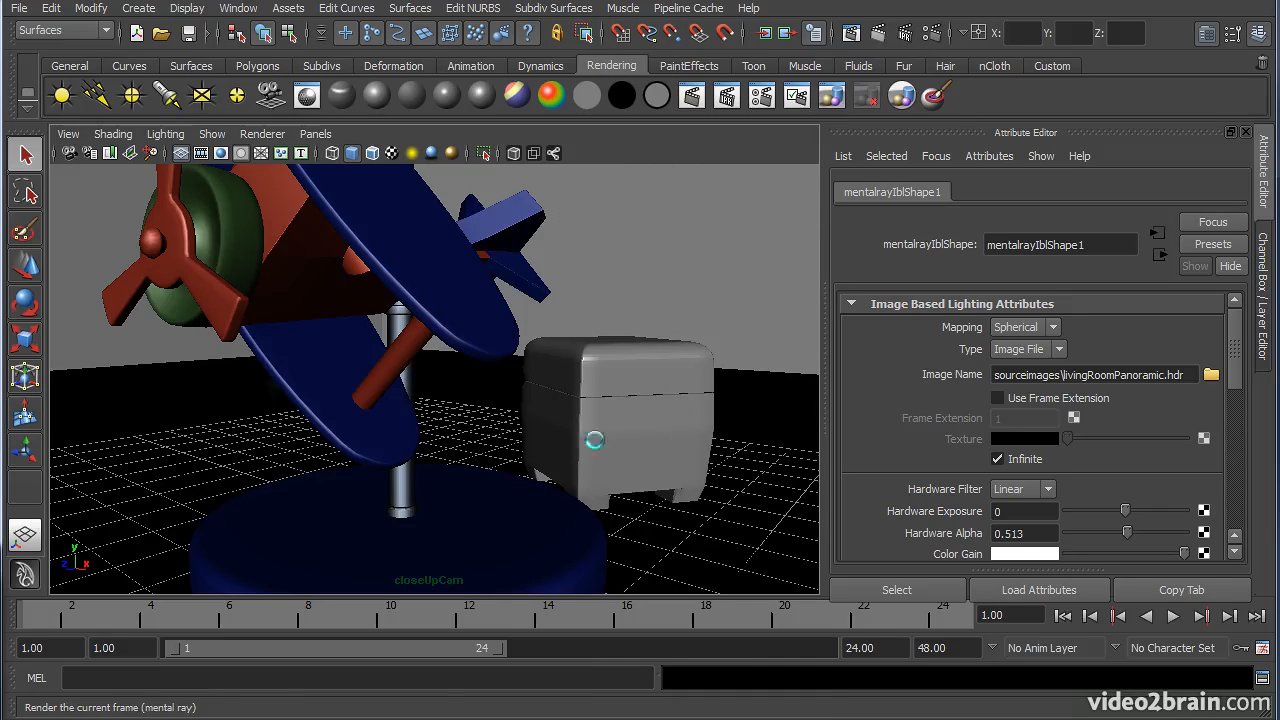
{"action": "left_click_drag", "start_coordinate": [509, 222], "coordinate": [547, 59]}
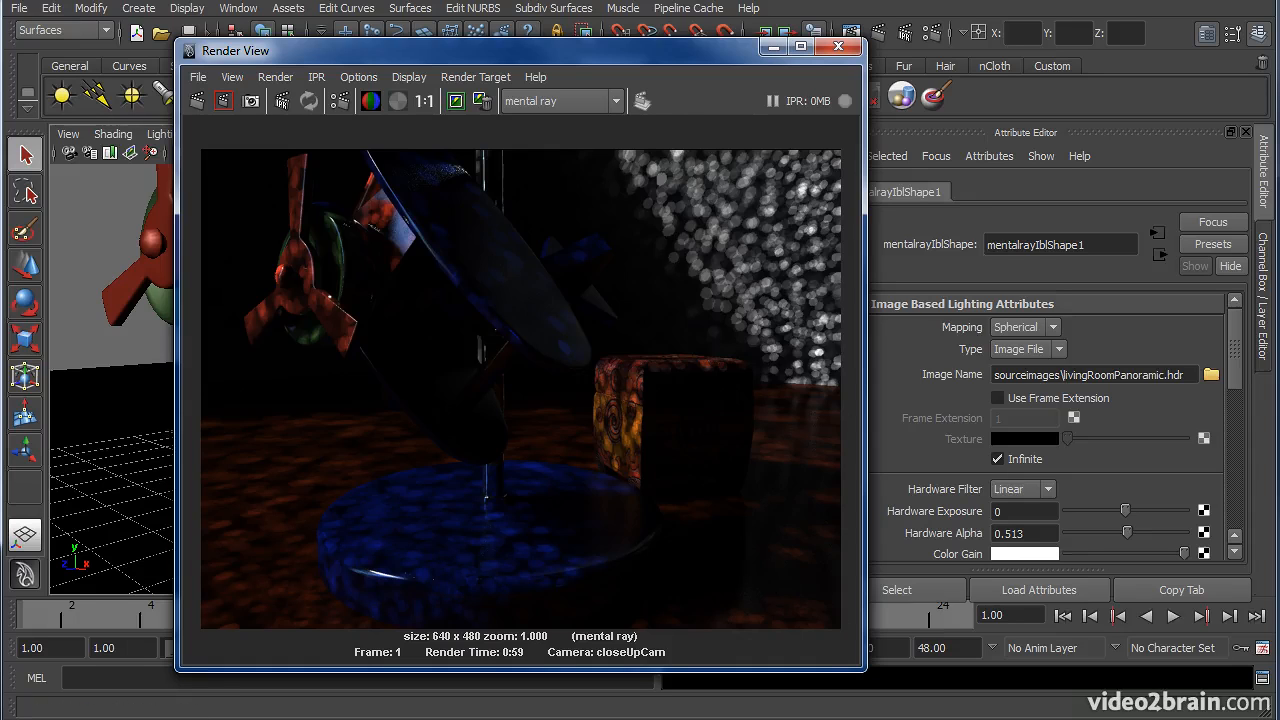
{"action": "left_click_drag", "start_coordinate": [649, 55], "coordinate": [620, 49]}
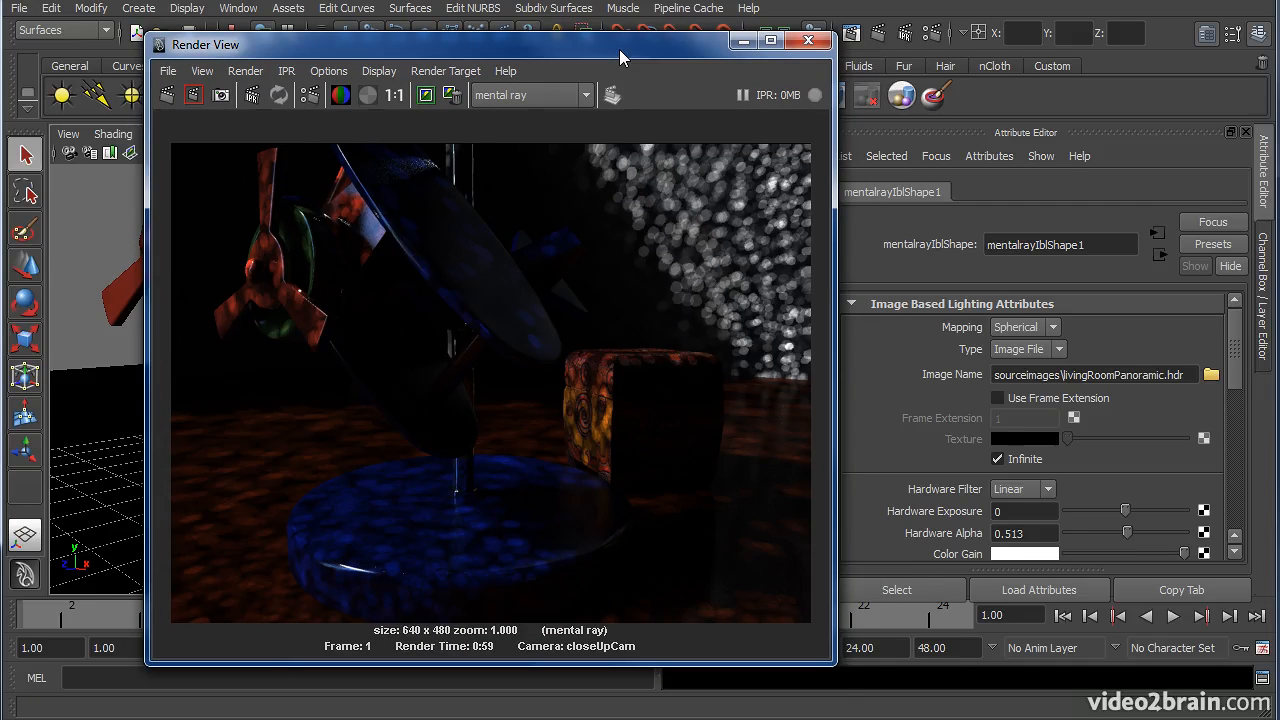
{"action": "left_click", "coordinate": [744, 41]}
Step: Set the image-based lighting sphere's Rotate Y to 155 and check the panorama's orientation around the set in the perspective view
{"action": "key", "text": "space"}
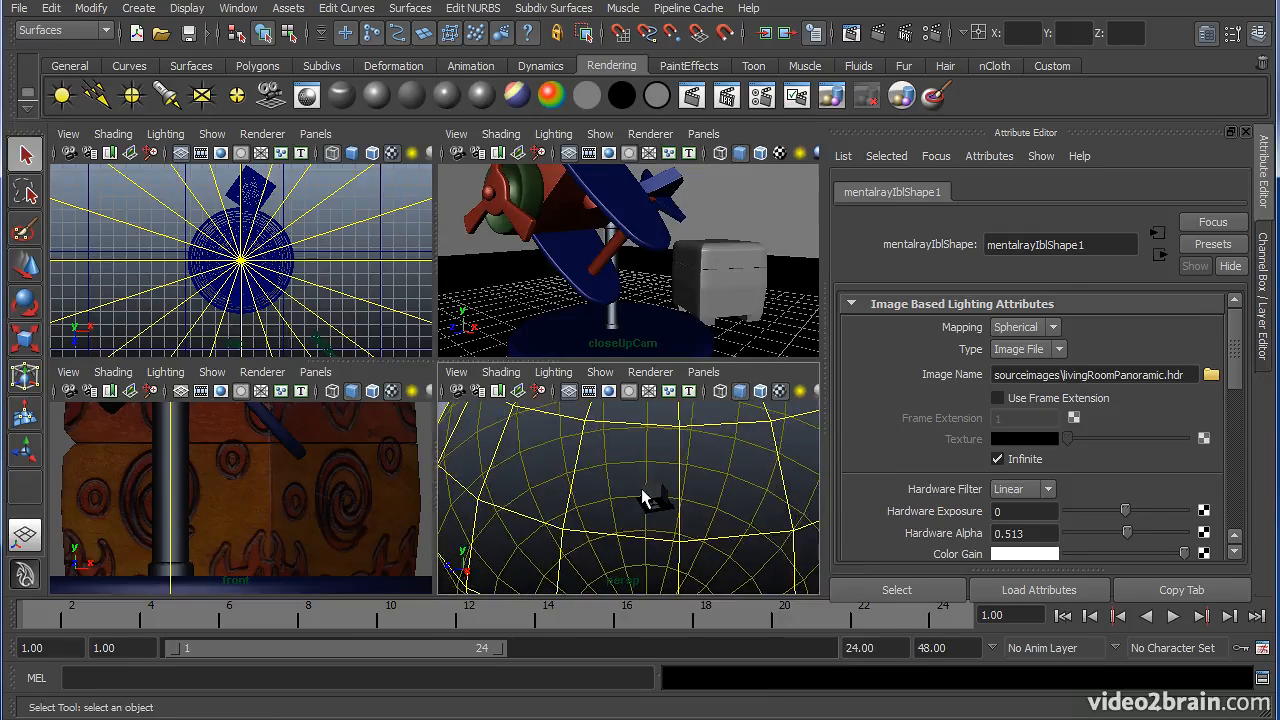
{"action": "key", "text": "space"}
{"action": "right_click_drag", "start_coordinate": [571, 486], "coordinate": [766, 380], "text": "alt"}
{"action": "left_click_drag", "start_coordinate": [586, 394], "coordinate": [466, 374], "text": "alt"}
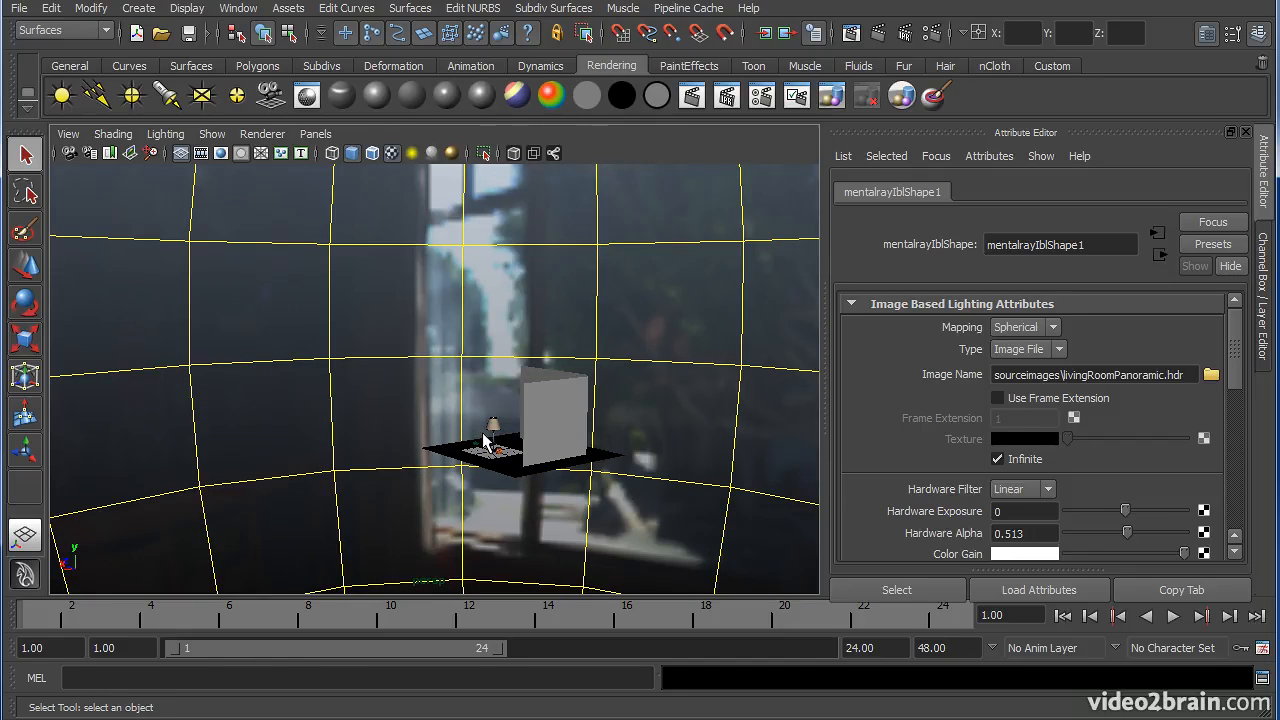
{"action": "key", "text": "ctrl+a"}
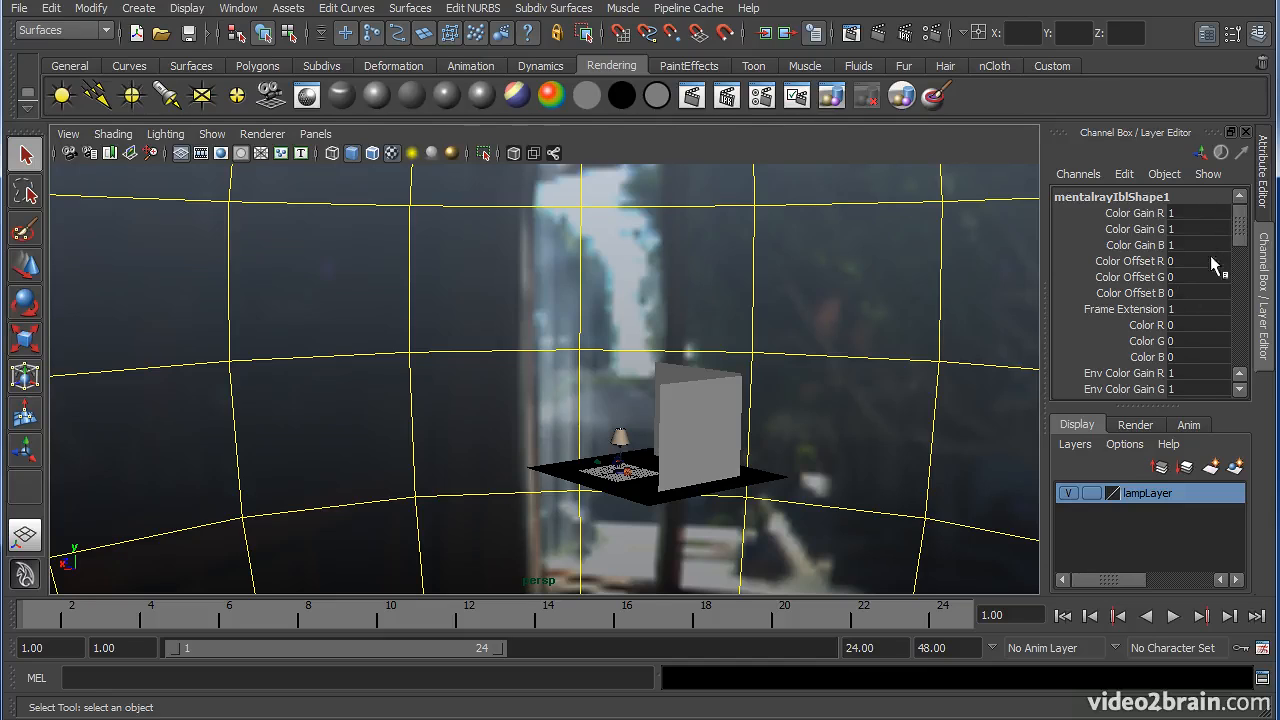
{"action": "left_click", "coordinate": [845, 205]}
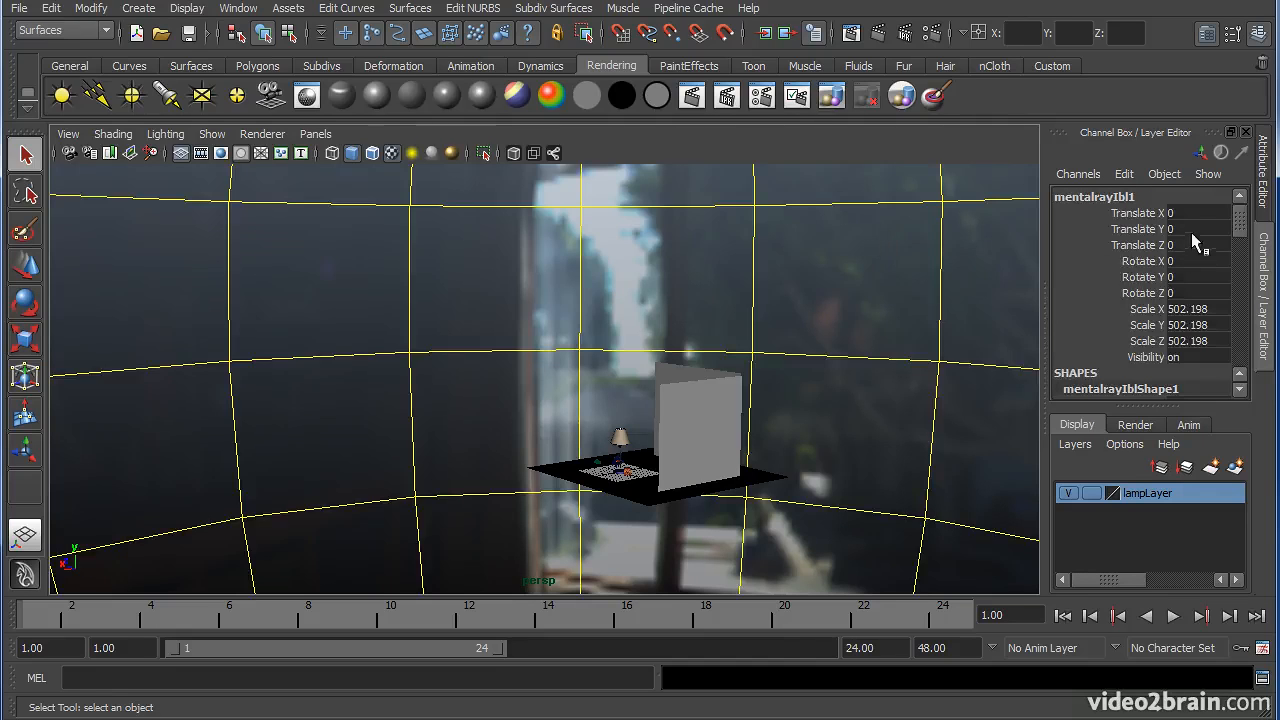
{"action": "left_click", "coordinate": [1198, 276]}
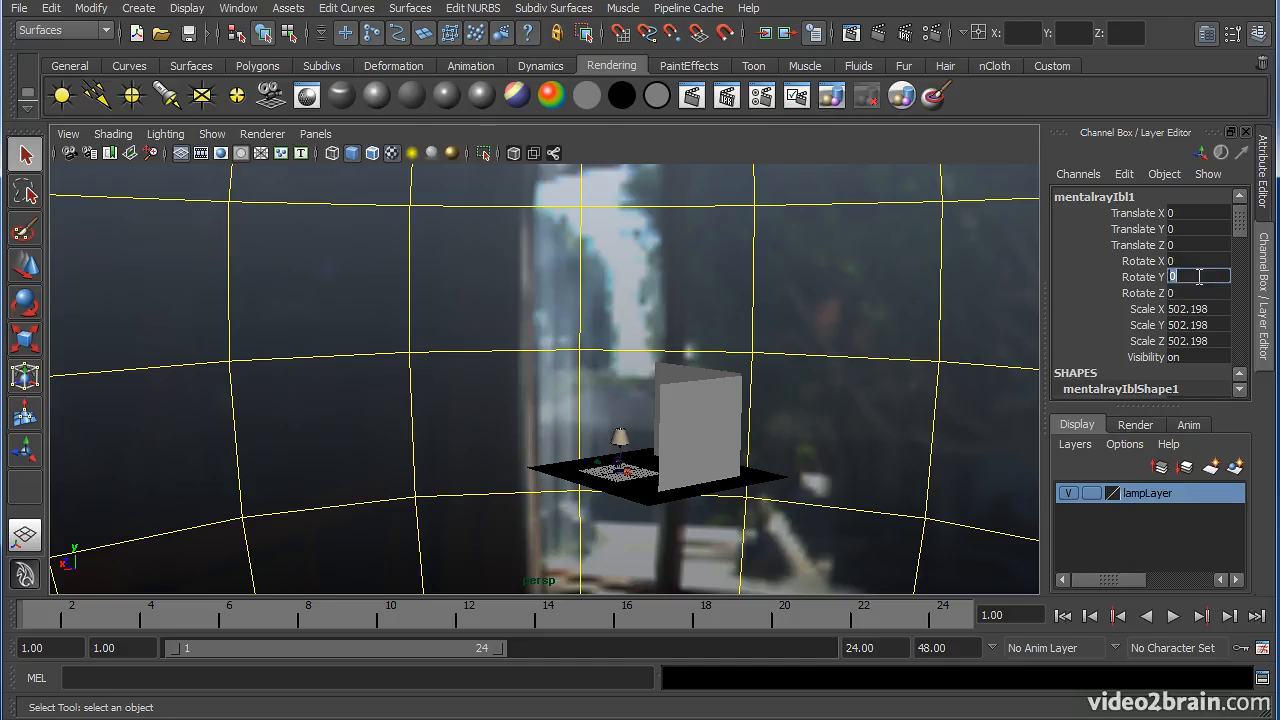
{"action": "type", "text": "155"}
{"action": "key", "text": "Return"}
{"action": "left_click_drag", "start_coordinate": [779, 398], "coordinate": [349, 386], "text": "alt"}
{"action": "left_click_drag", "start_coordinate": [457, 391], "coordinate": [560, 393], "text": "alt"}
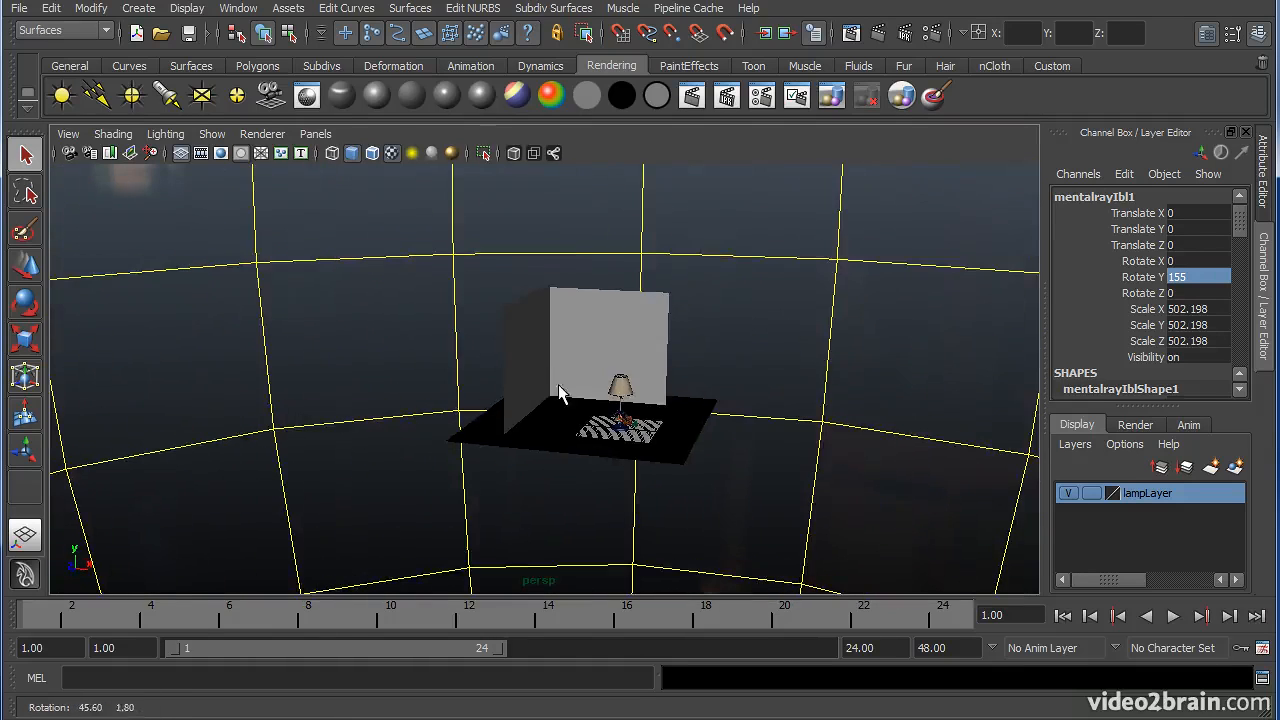
Step: Render the closeUpCam view again with mental ray, inspect the lighting on the plane and chest, and close the render
{"action": "key", "text": "space"}
{"action": "key", "text": "space"}
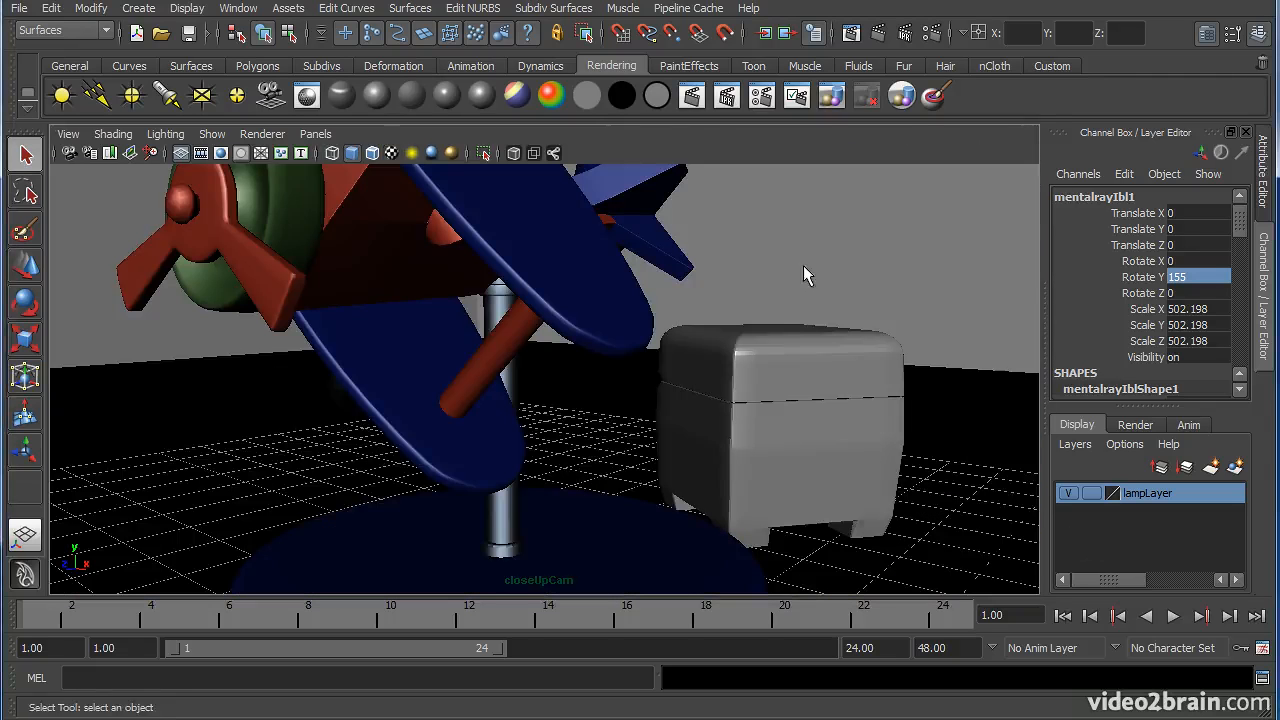
{"action": "left_click", "coordinate": [263, 32]}
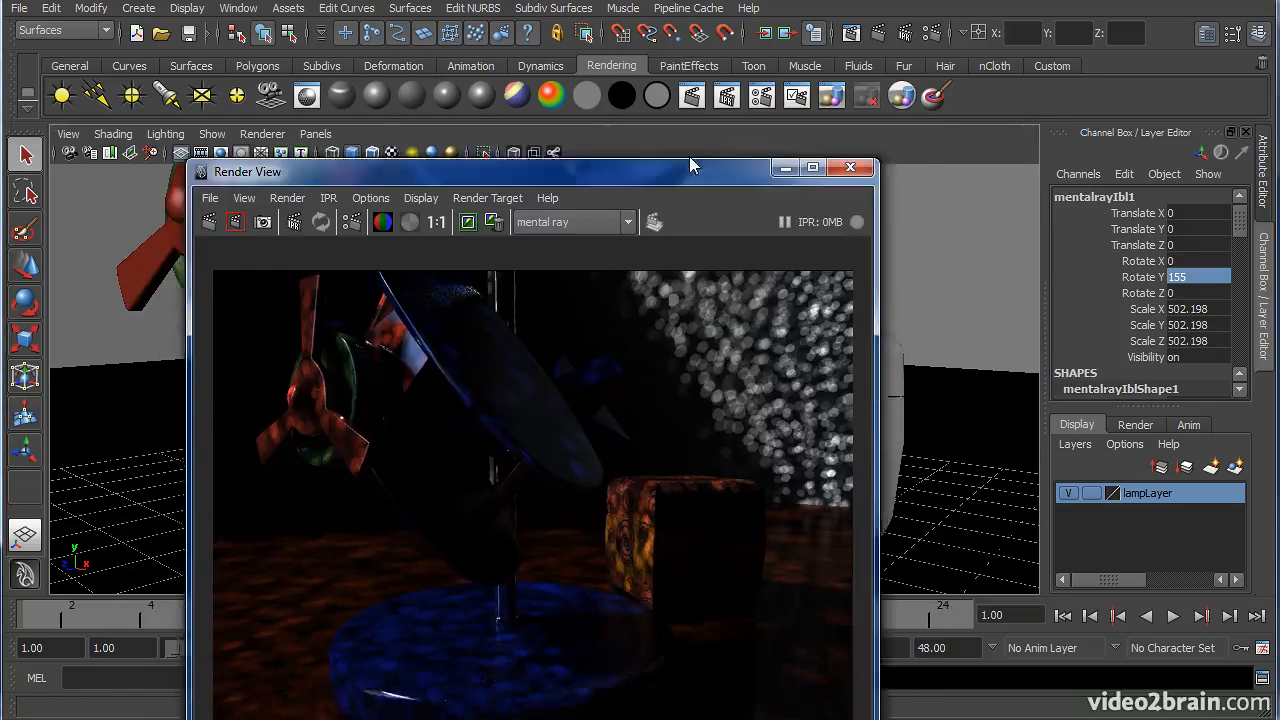
{"action": "left_click_drag", "start_coordinate": [689, 156], "coordinate": [717, 48]}
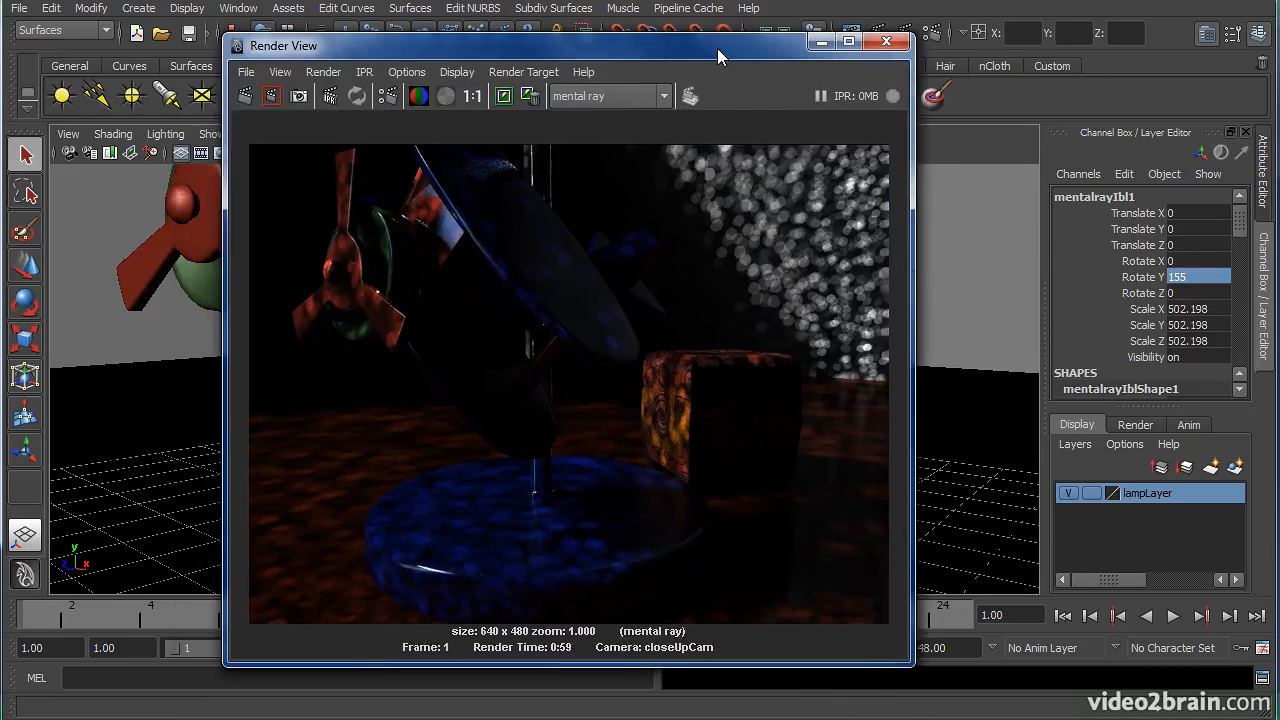
{"action": "left_click", "coordinate": [511, 101]}
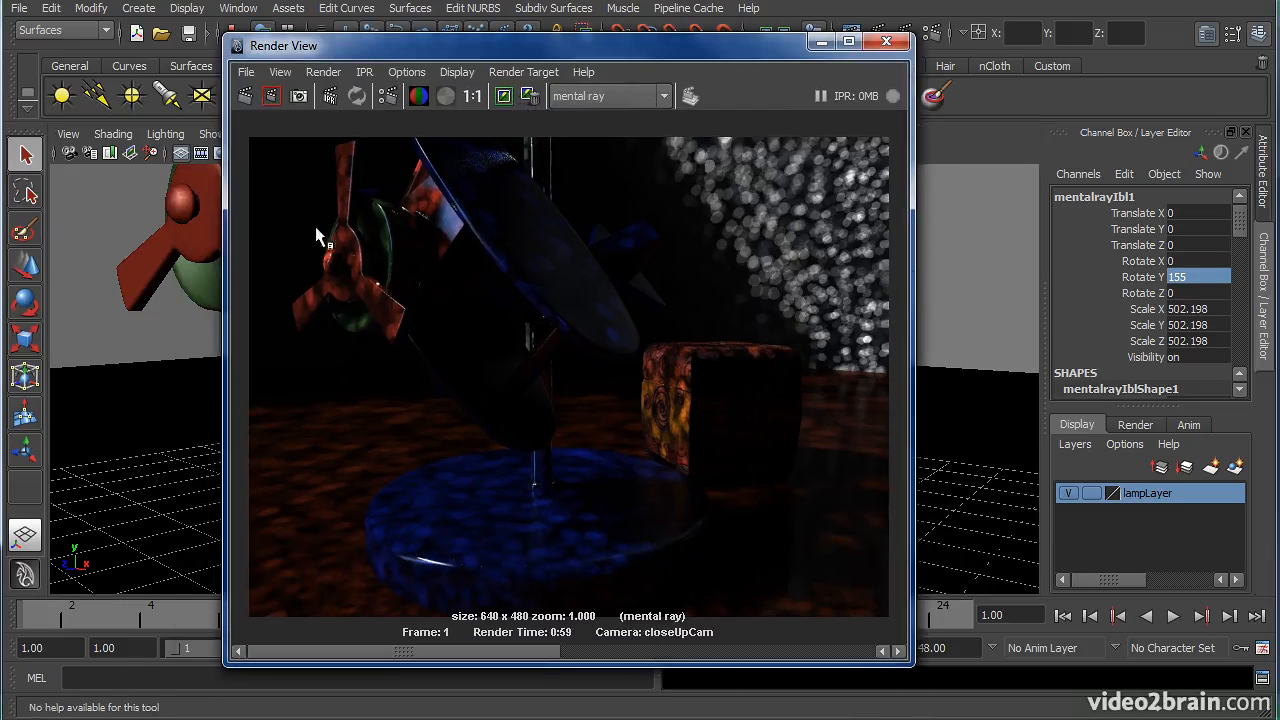
{"action": "left_click", "coordinate": [248, 95]}
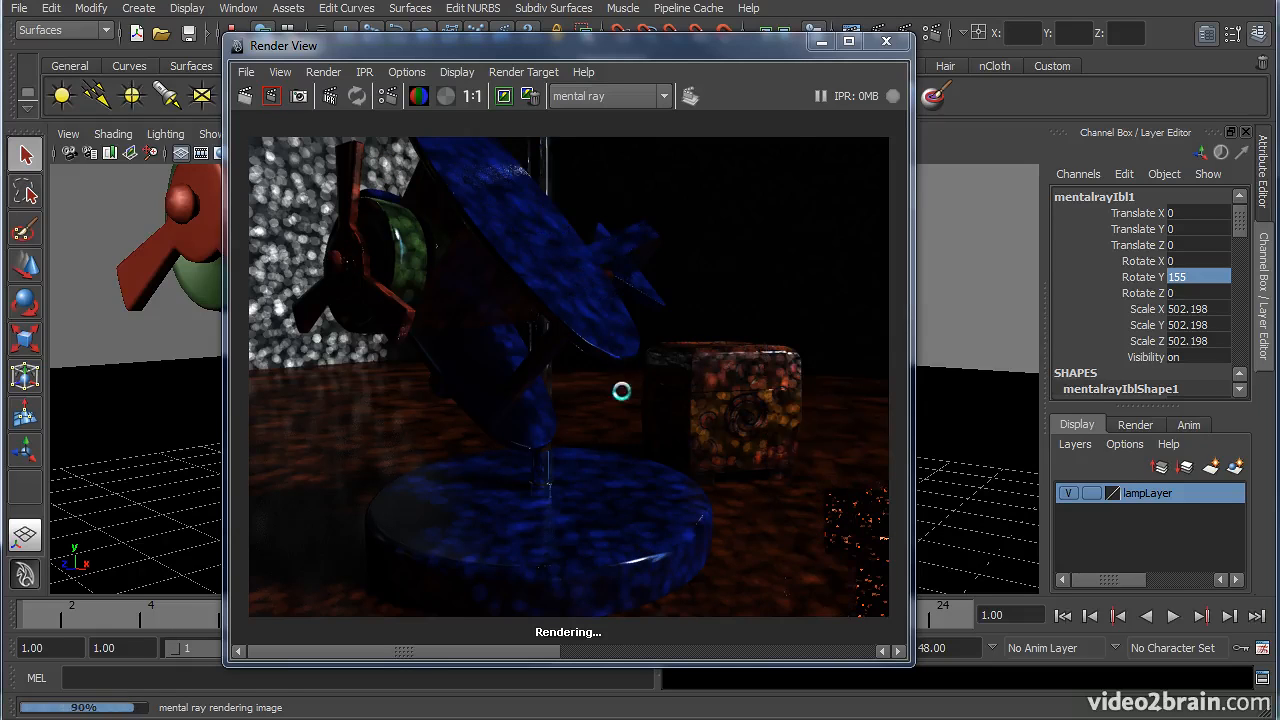
{"action": "mouse_move", "coordinate": [393, 654]}
{"action": "left_mouse_down"}
{"action": "mouse_move", "coordinate": [678, 652]}
{"action": "mouse_move", "coordinate": [500, 656]}
{"action": "mouse_move", "coordinate": [652, 640]}
{"action": "mouse_move", "coordinate": [466, 644]}
{"action": "mouse_move", "coordinate": [670, 640]}
{"action": "mouse_move", "coordinate": [413, 665]}
{"action": "left_mouse_up"}
{"action": "left_click_drag", "start_coordinate": [518, 671], "coordinate": [487, 668]}
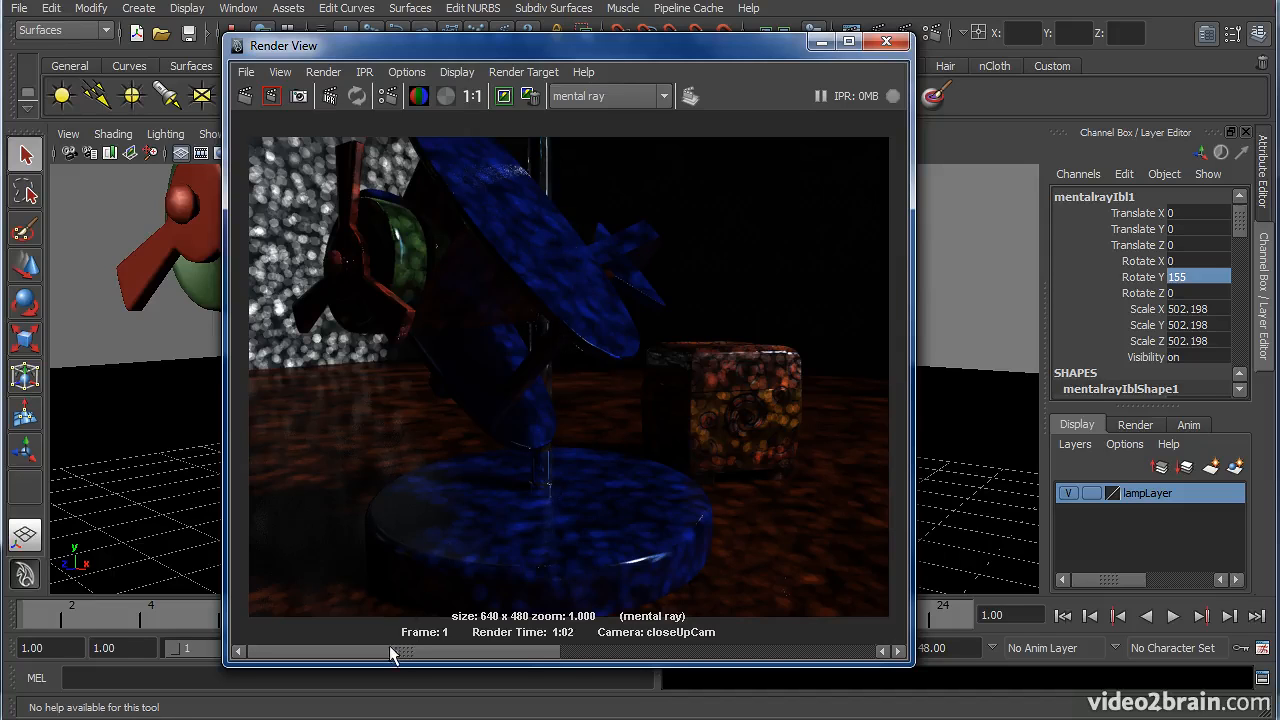
{"action": "left_click_drag", "start_coordinate": [397, 656], "coordinate": [436, 670]}
{"action": "mouse_move", "coordinate": [686, 57]}
{"action": "left_mouse_down"}
{"action": "mouse_move", "coordinate": [617, 60]}
{"action": "mouse_move", "coordinate": [679, 57]}
{"action": "left_mouse_up"}
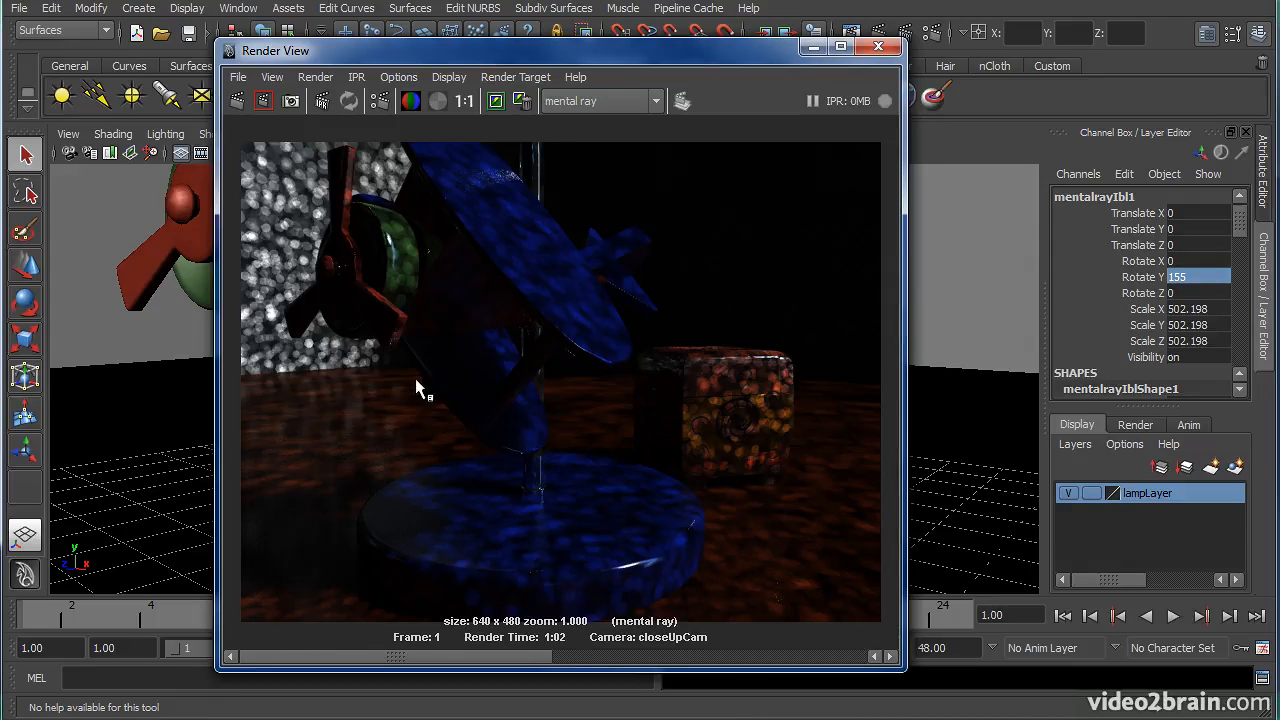
{"action": "left_click_drag", "start_coordinate": [702, 57], "coordinate": [620, 56]}
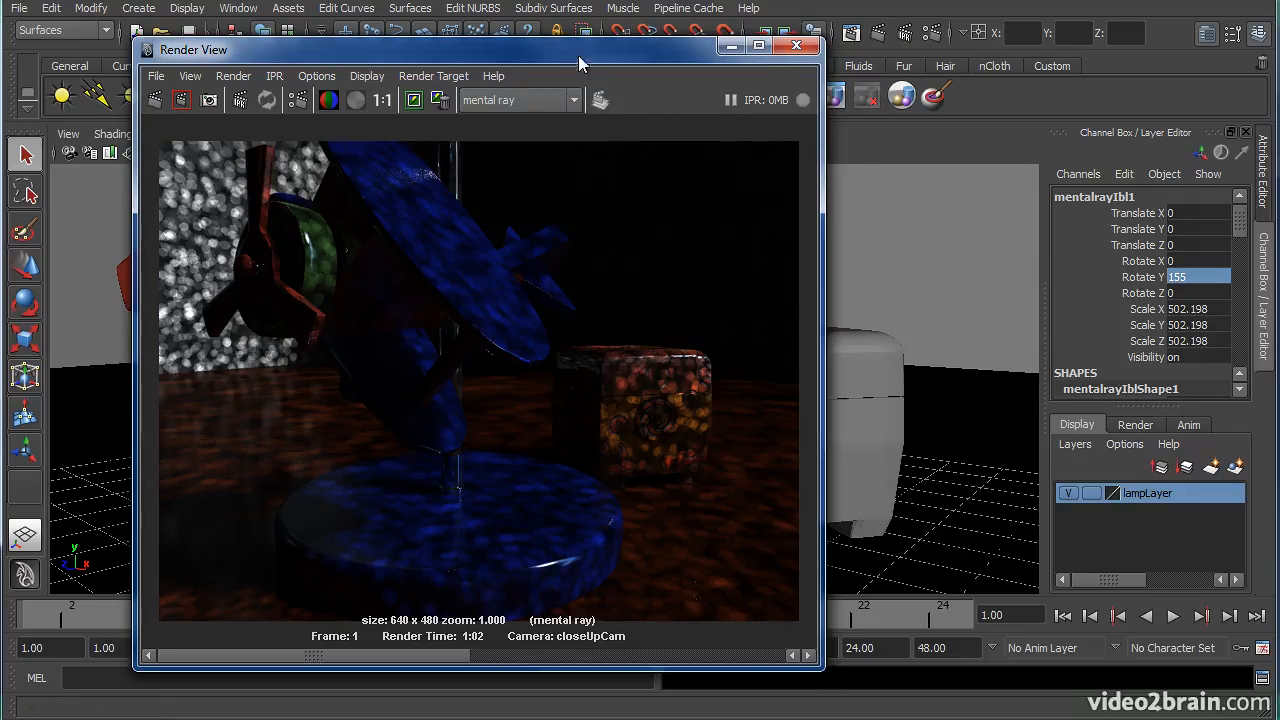
{"action": "left_click", "coordinate": [796, 45]}
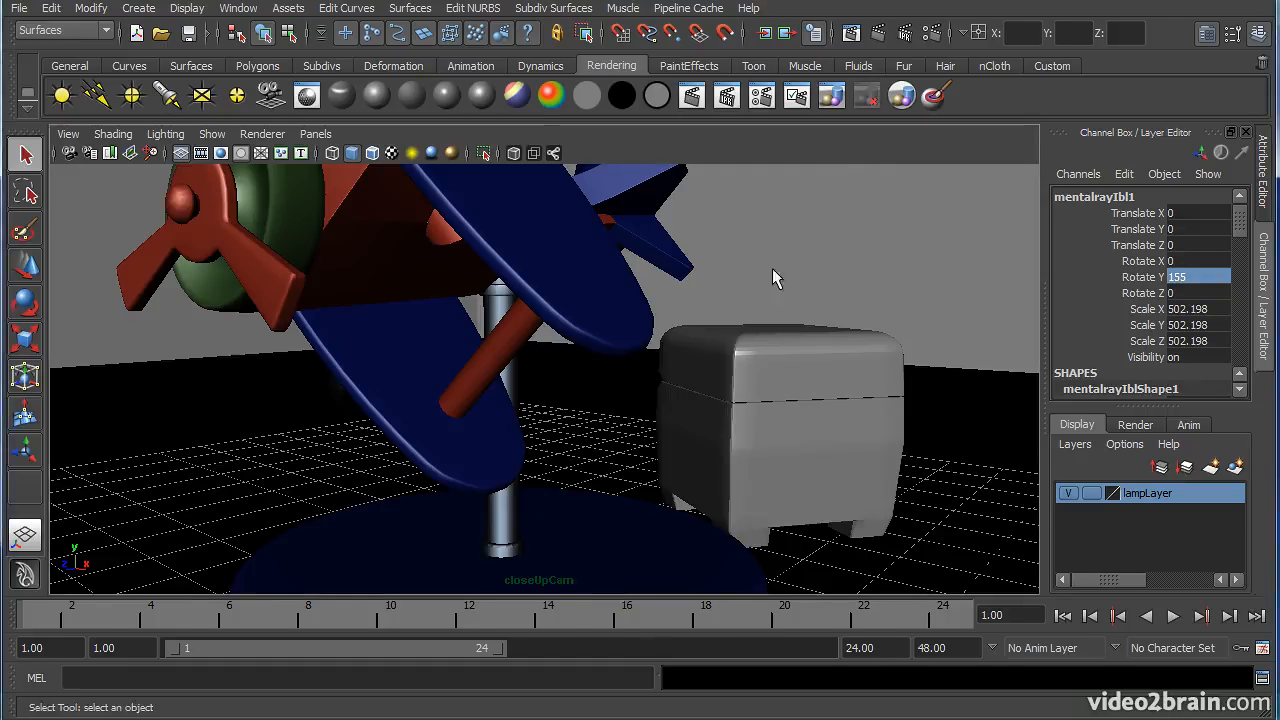
Step: Select the image-based lighting sphere in the perspective view and review its Render Stats attributes alongside the last render
{"action": "key", "text": "space"}
{"action": "key", "text": "space"}
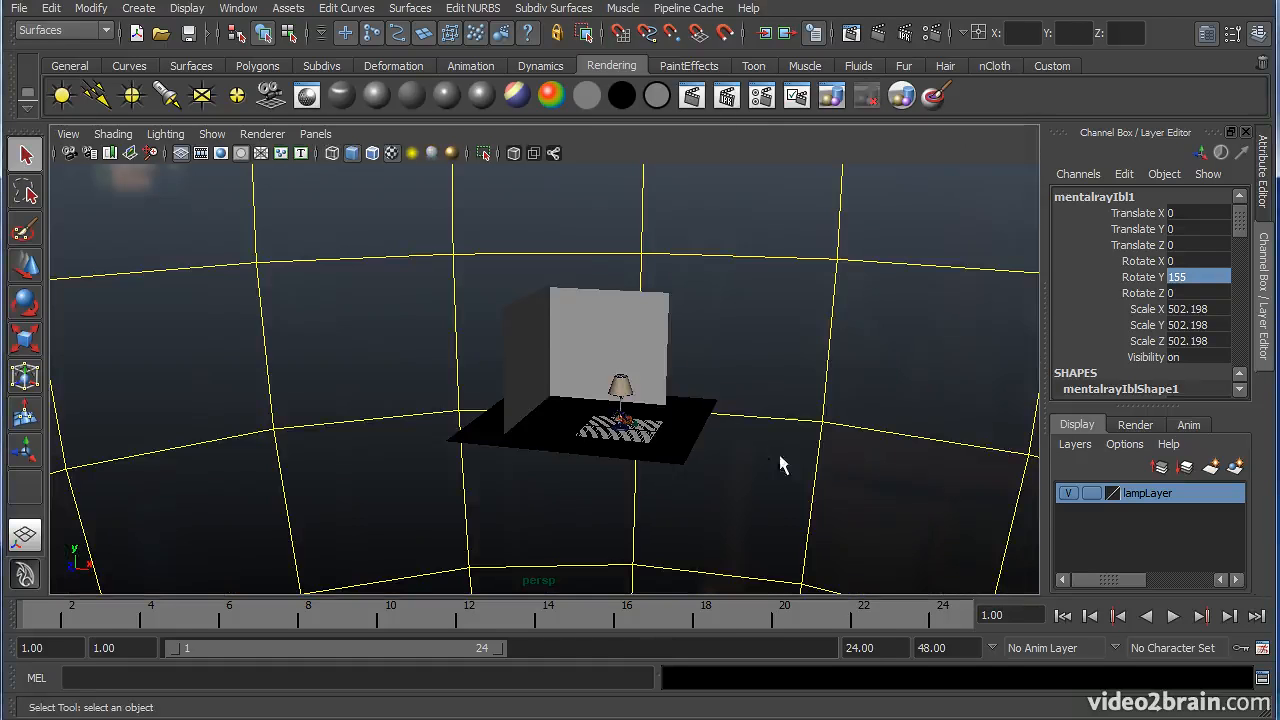
{"action": "left_click", "coordinate": [797, 291]}
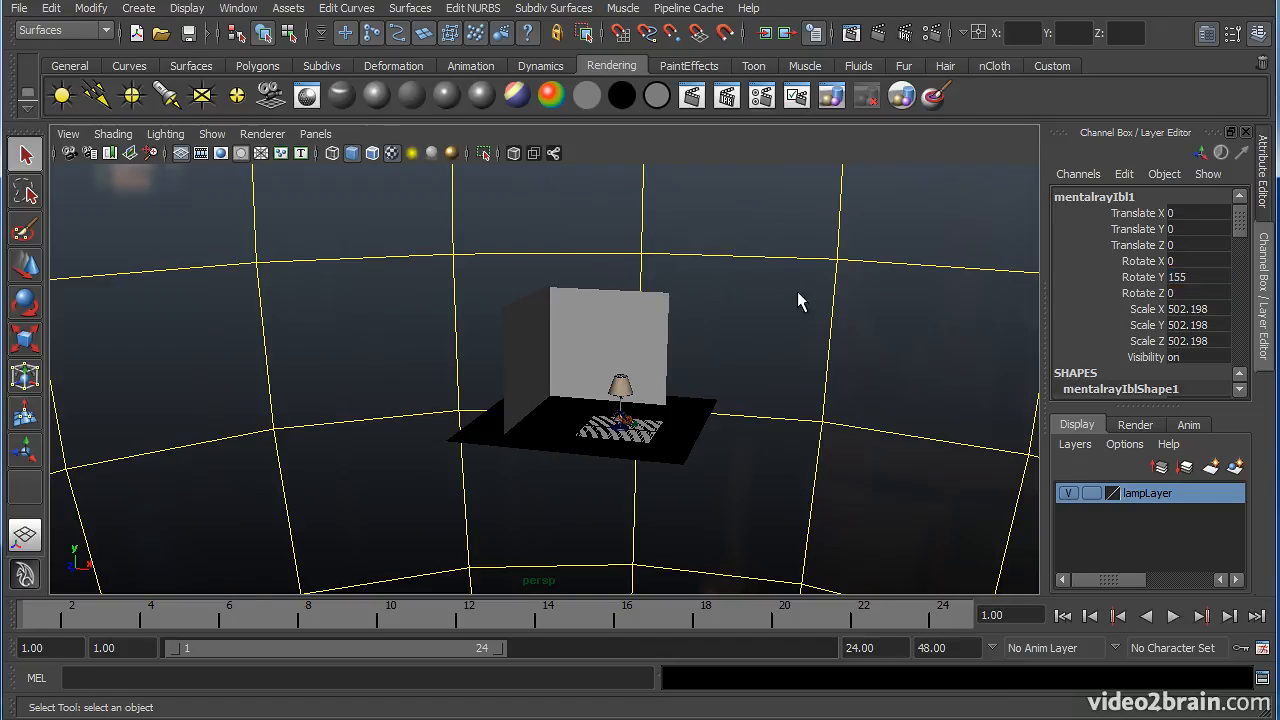
{"action": "key", "text": "ctrl+a"}
{"action": "left_click_drag", "start_coordinate": [1238, 345], "coordinate": [1246, 418]}
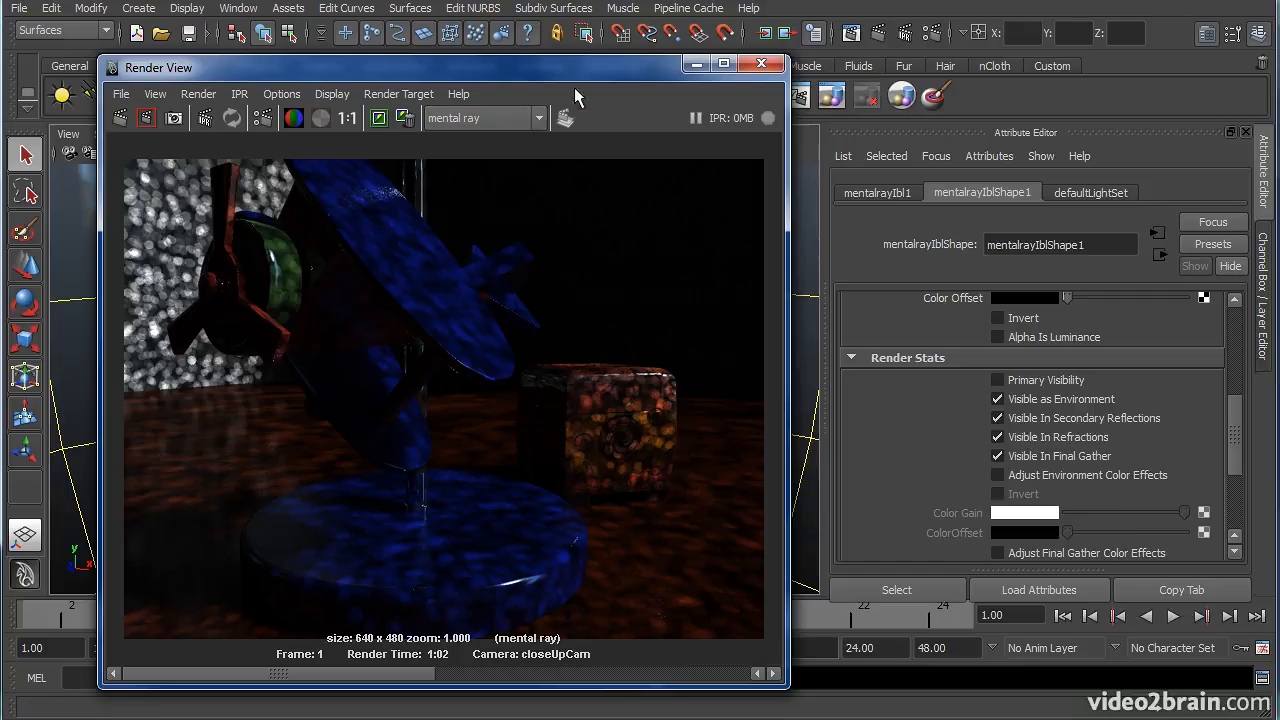
{"action": "left_click", "coordinate": [697, 64]}
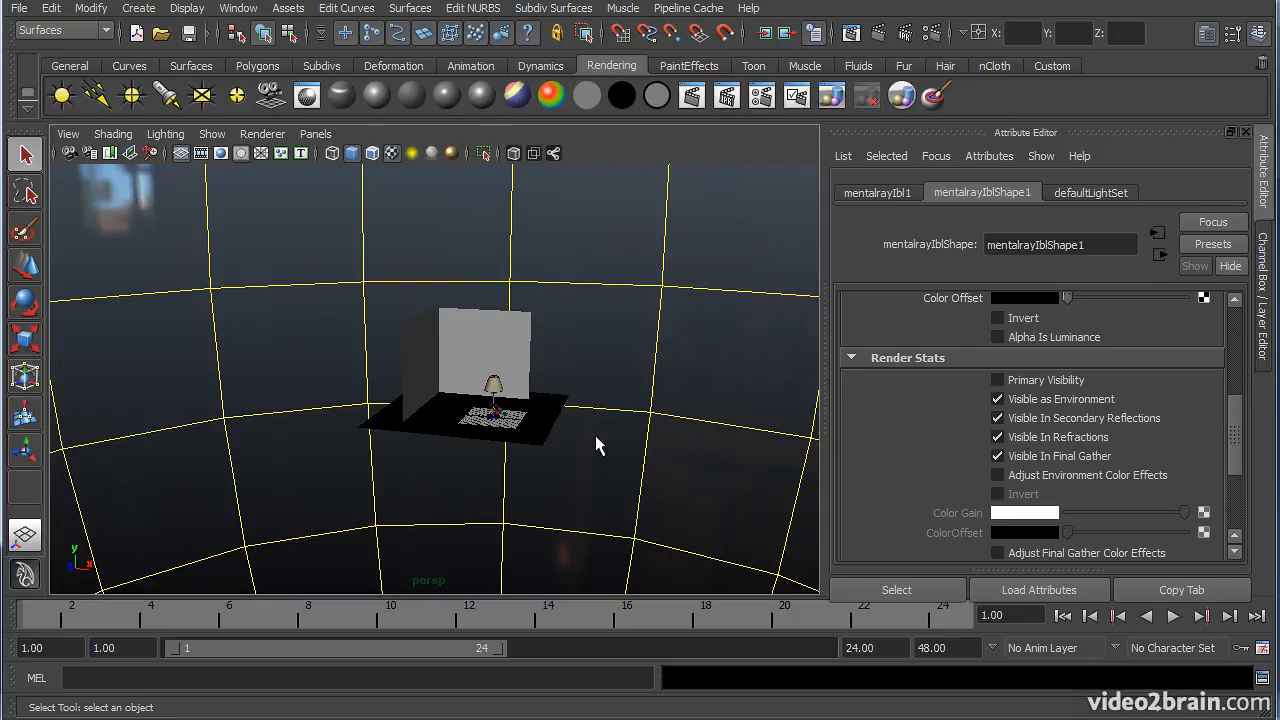
Step: Examine the panorama's window area in relation to the lamp set in the perspective view
{"action": "left_click_drag", "start_coordinate": [400, 434], "coordinate": [570, 421], "text": "alt"}
{"action": "right_click_drag", "start_coordinate": [565, 420], "coordinate": [685, 420], "text": "alt"}
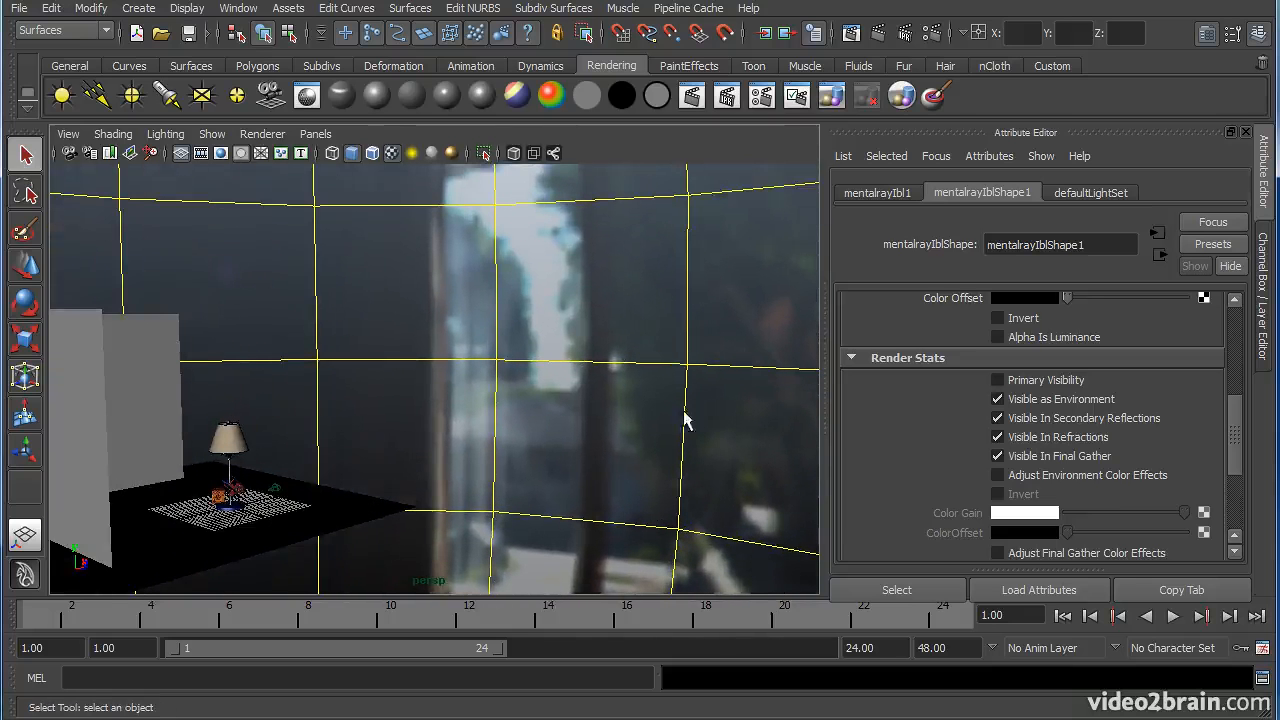
{"action": "left_click_drag", "start_coordinate": [547, 467], "coordinate": [372, 490], "text": "alt"}
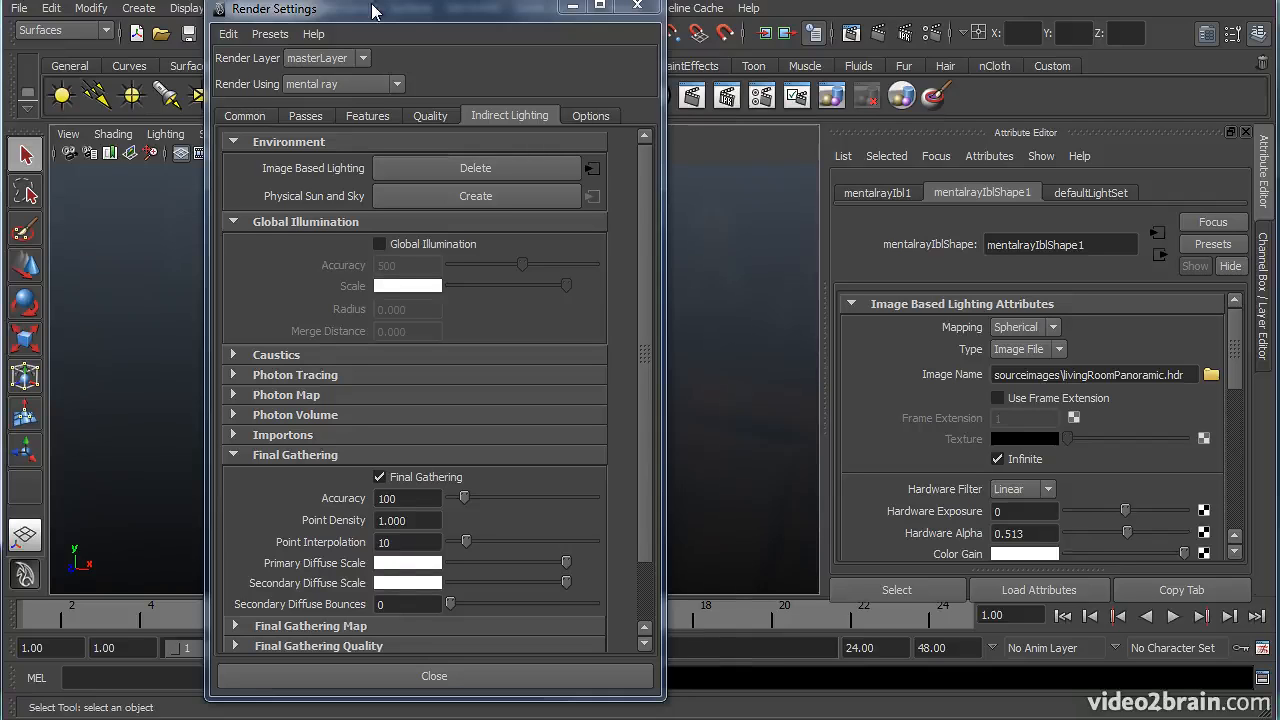
Step: Bring the Final Gathering diffuse scale settings into view, and check the window light in livingRoomPanoramic.hdr in Photoshop before returning to Maya
{"action": "left_click_drag", "start_coordinate": [372, 10], "coordinate": [449, 15]}
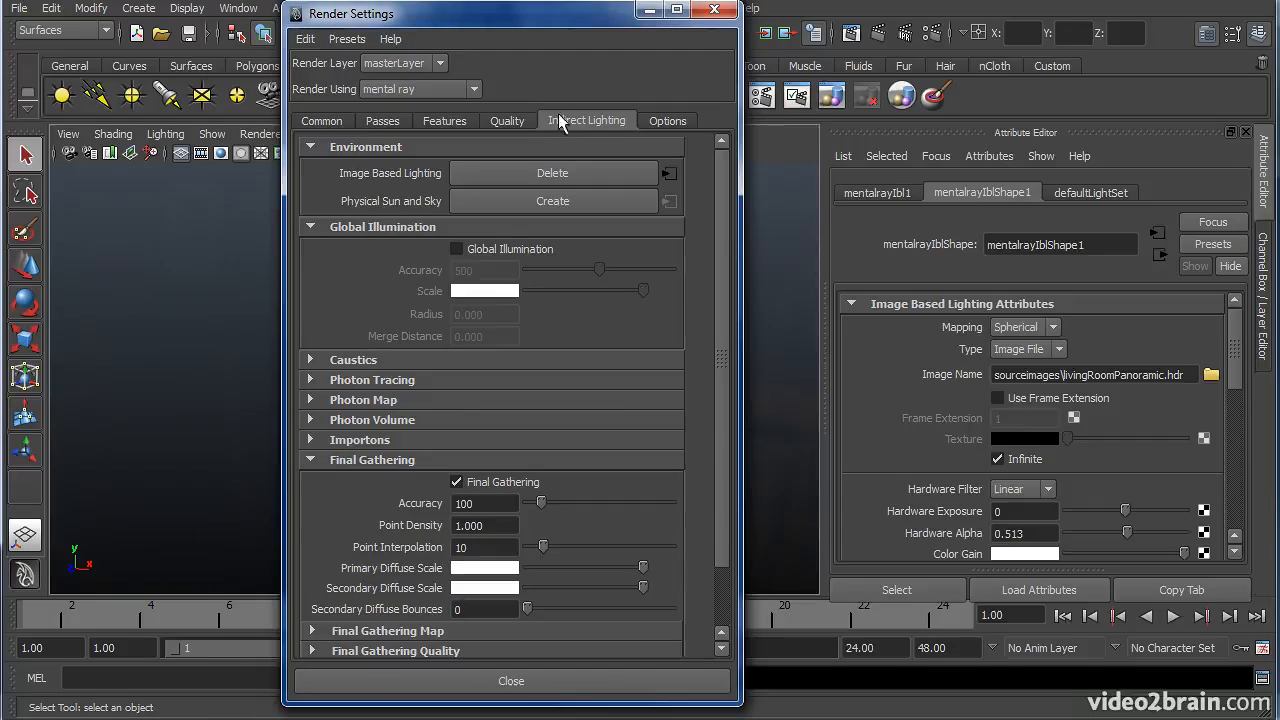
{"action": "left_click_drag", "start_coordinate": [717, 444], "coordinate": [721, 504]}
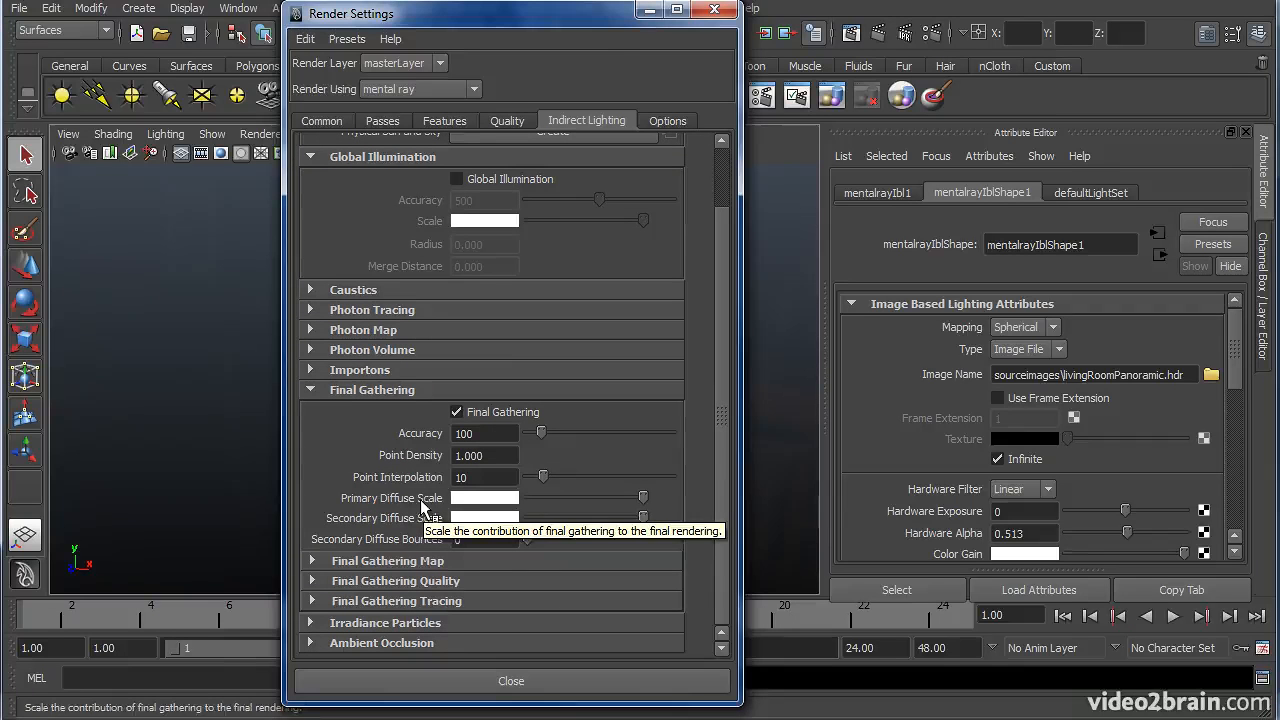
{"action": "left_click_drag", "start_coordinate": [605, 14], "coordinate": [595, 52]}
{"action": "left_click_drag", "start_coordinate": [0, 40], "coordinate": [526, 10]}
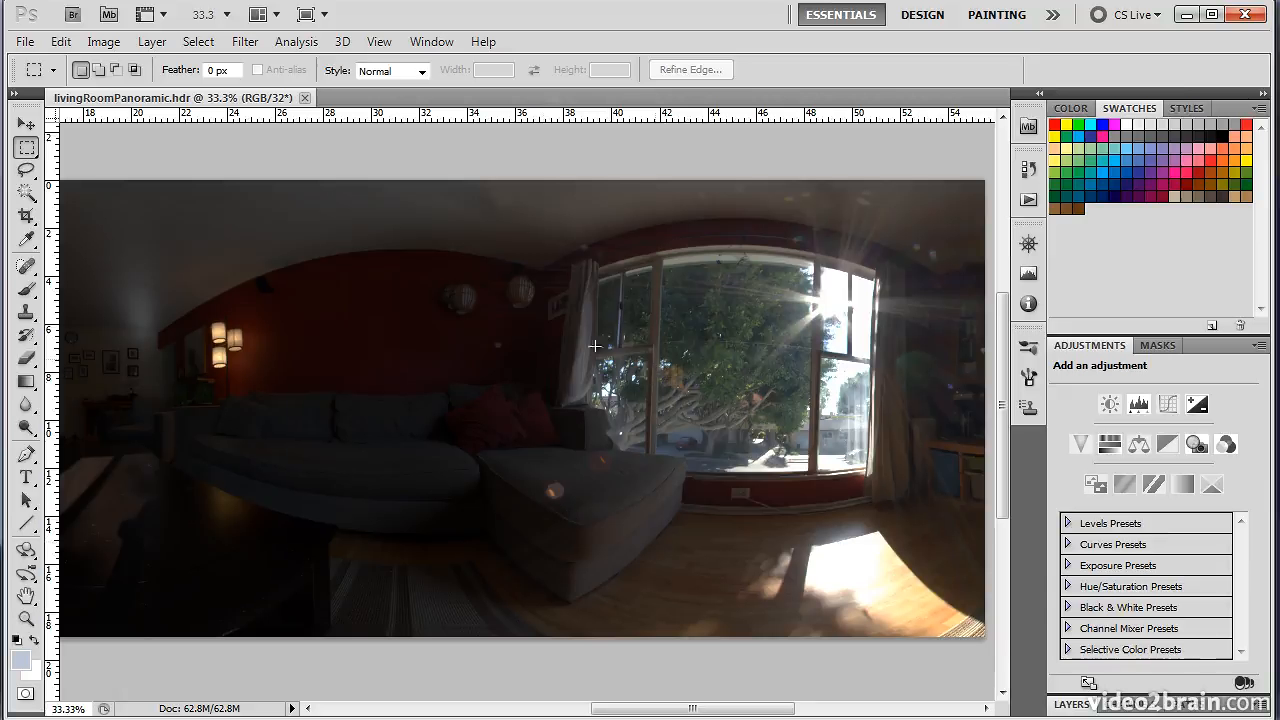
{"action": "left_click", "coordinate": [1187, 14]}
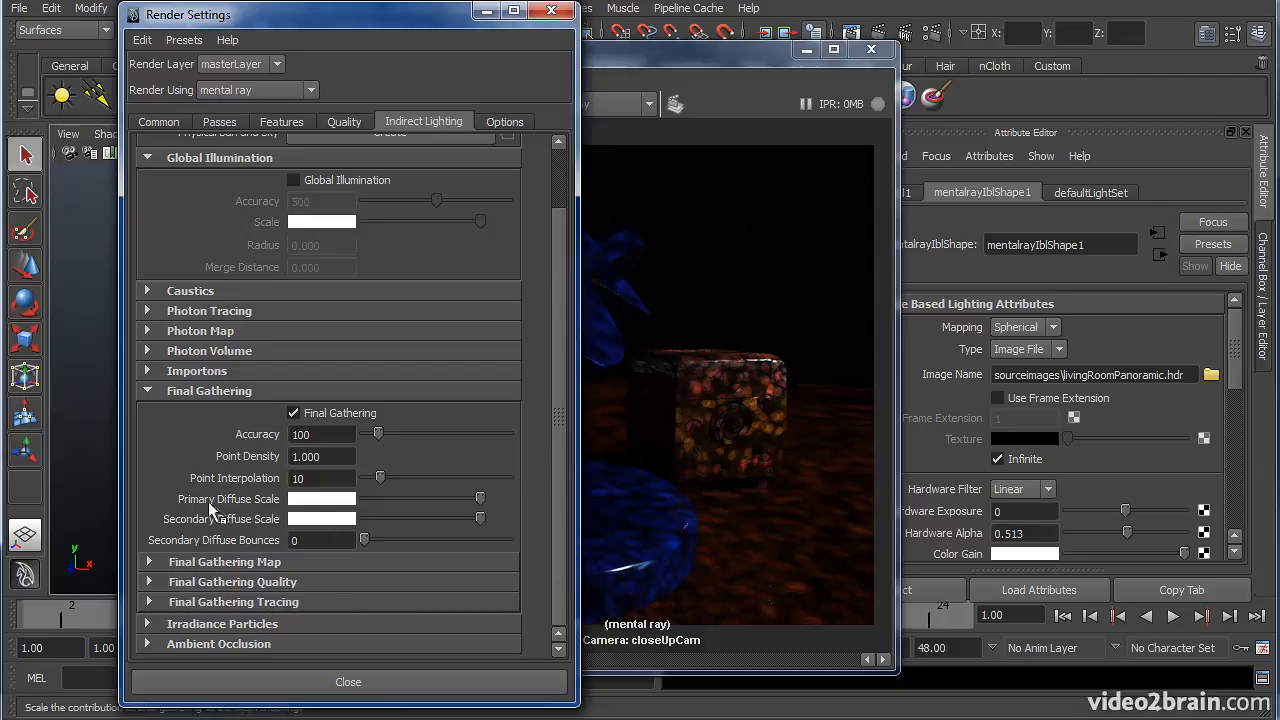
Step: Set the HSV value of the Final Gathering Primary Diffuse Scale color to 3
{"action": "left_click", "coordinate": [322, 499]}
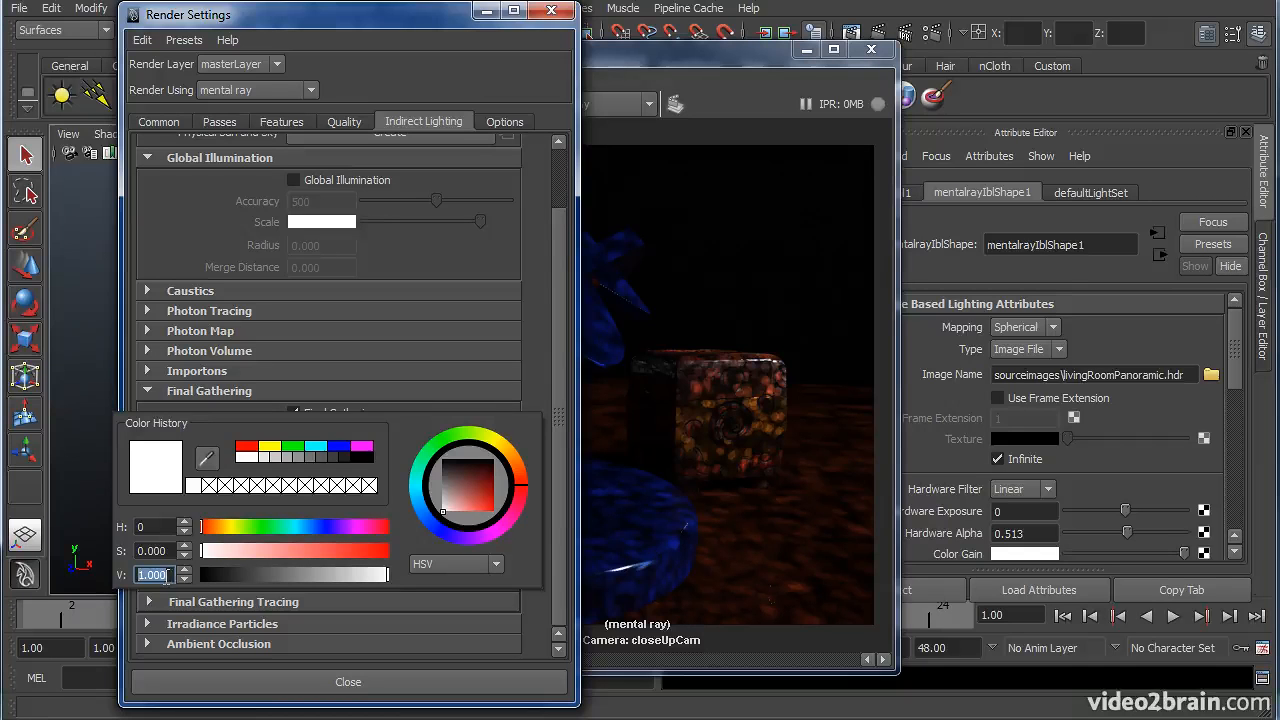
{"action": "type", "text": "3"}
{"action": "key", "text": "Return"}
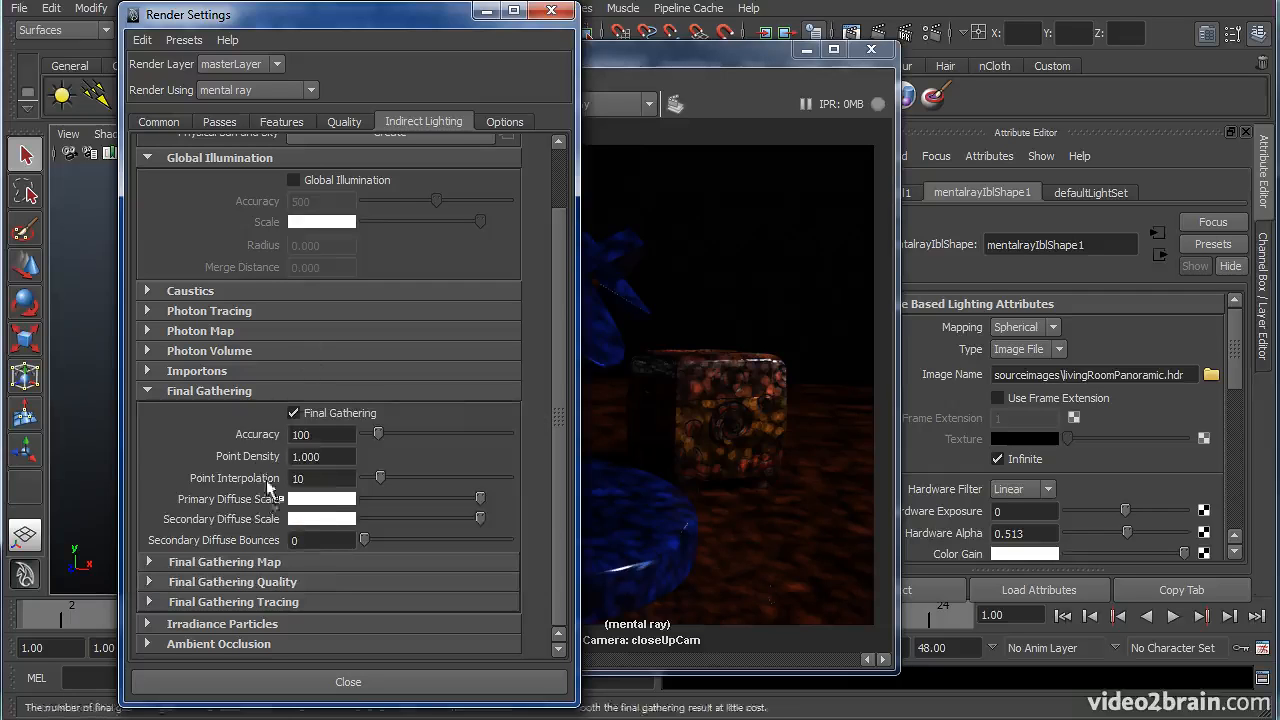
Step: Keep the current image in the Render View and render the closeUpCam view again with mental ray
{"action": "left_click_drag", "start_coordinate": [412, 22], "coordinate": [0, 85]}
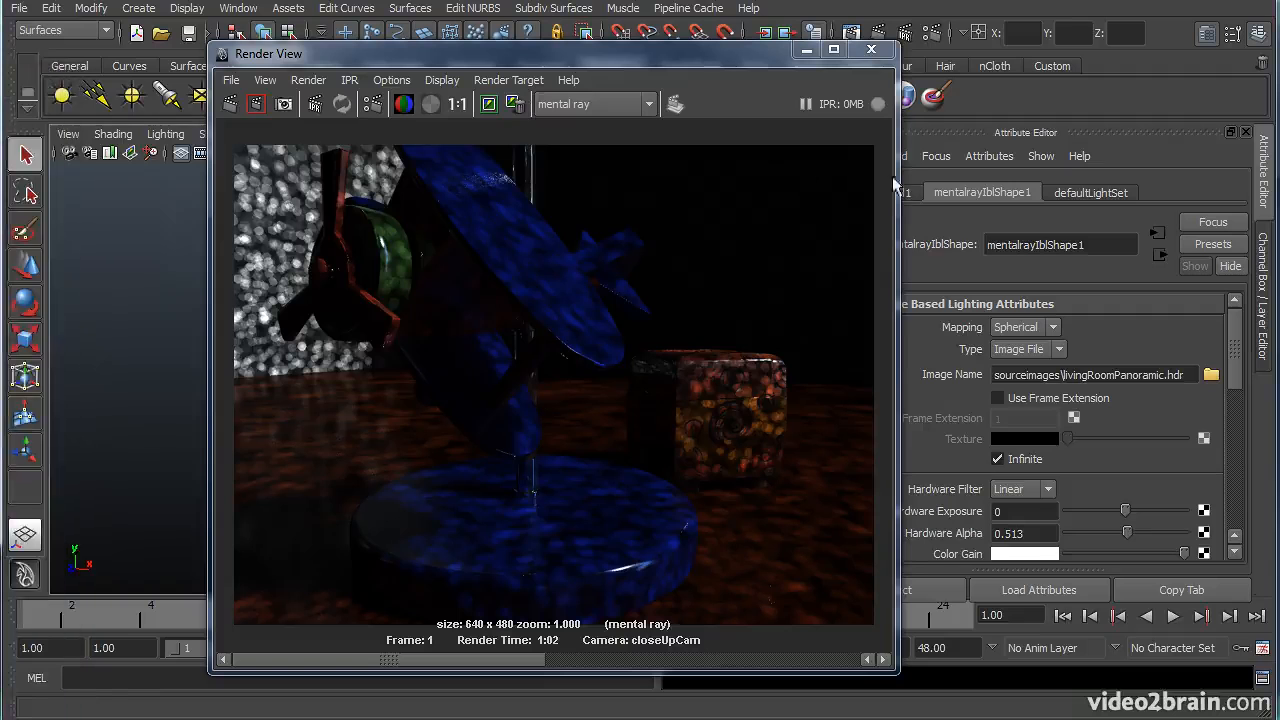
{"action": "left_click", "coordinate": [488, 105]}
{"action": "left_click", "coordinate": [231, 105]}
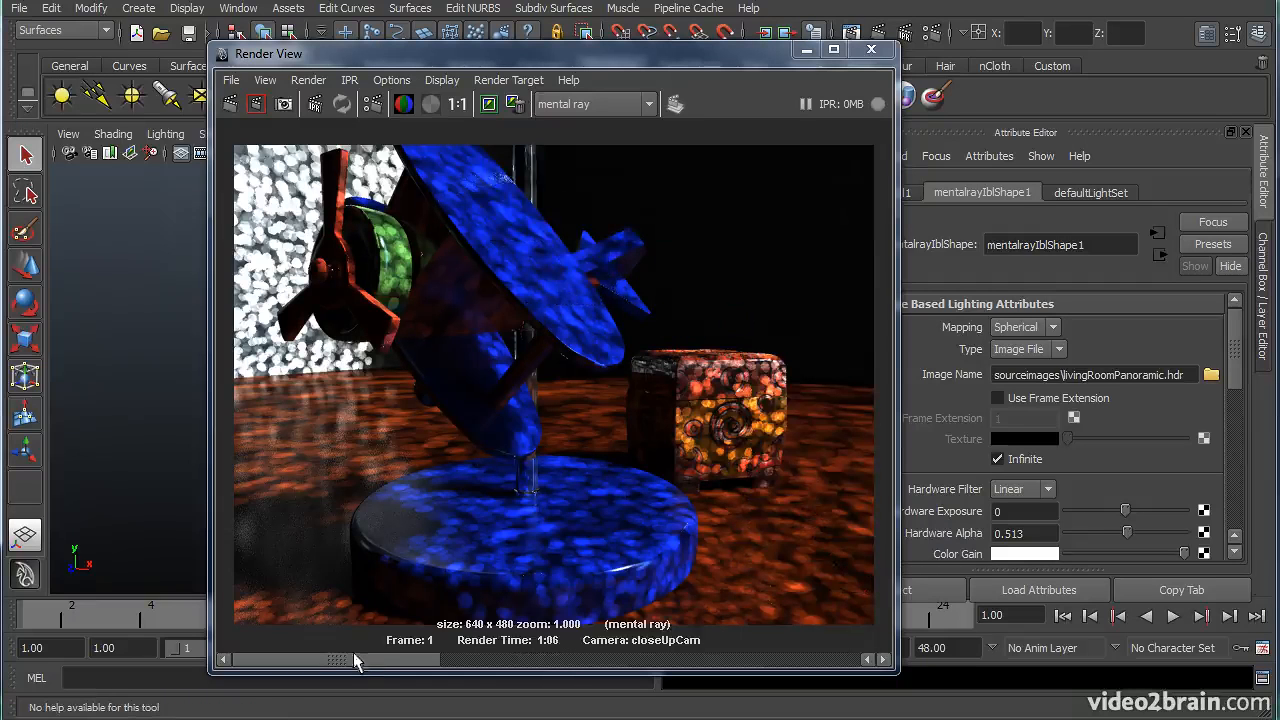
Step: Compare the brightness of the new closeUpCam render with the previously kept image
{"action": "mouse_move", "coordinate": [357, 660]}
{"action": "left_mouse_down"}
{"action": "mouse_move", "coordinate": [474, 661]}
{"action": "mouse_move", "coordinate": [378, 660]}
{"action": "left_mouse_up"}
{"action": "mouse_move", "coordinate": [2, 40]}
{"action": "left_mouse_down"}
{"action": "mouse_move", "coordinate": [202, 38]}
{"action": "mouse_move", "coordinate": [416, 12]}
{"action": "mouse_move", "coordinate": [2, 17]}
{"action": "left_mouse_up"}
{"action": "left_click_drag", "start_coordinate": [568, 54], "coordinate": [573, 54]}
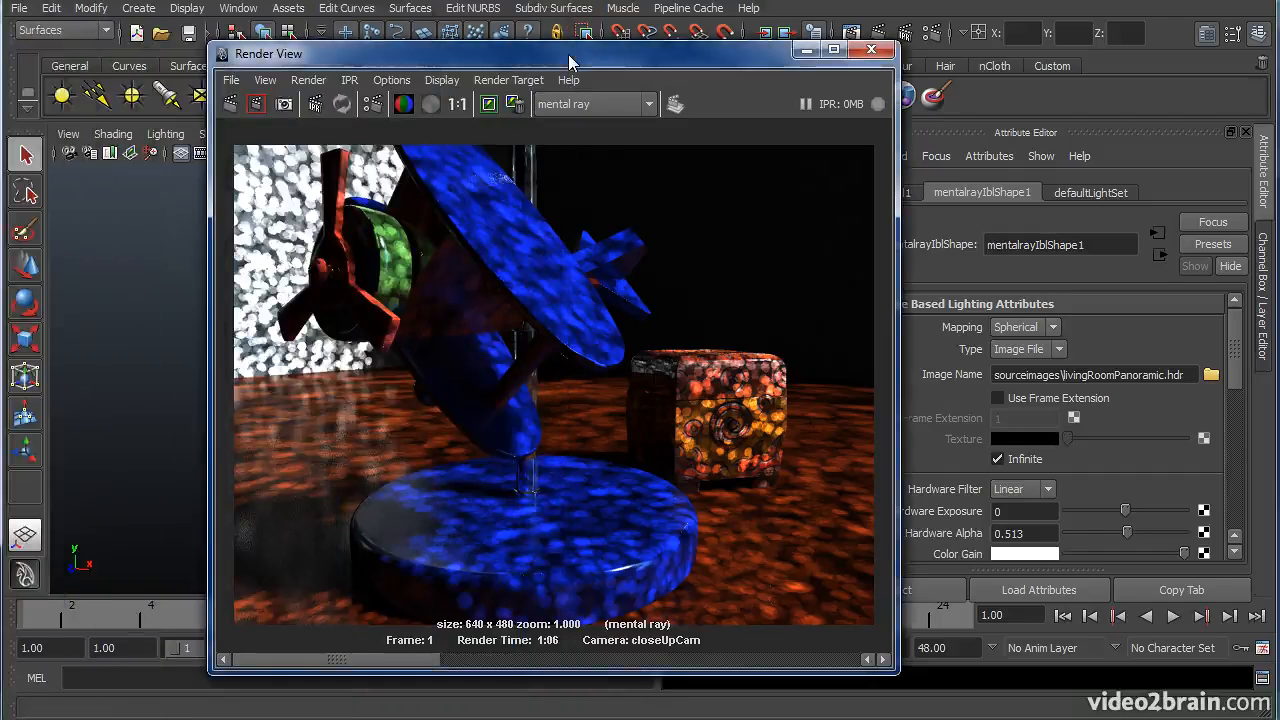